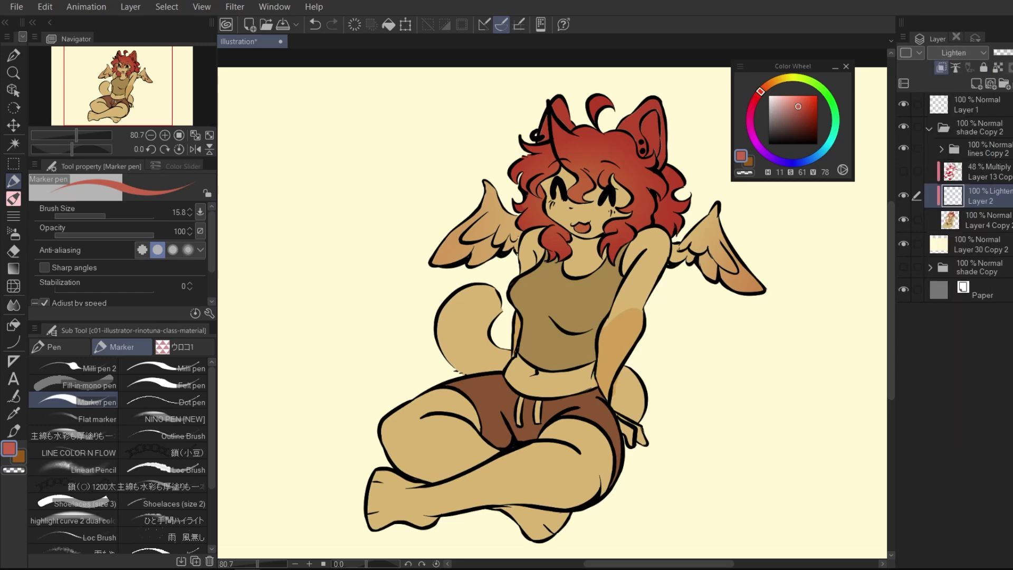
Sample black from the character's line art and unclip Layer 2 from the layer below
scroll(644, 136, "up", 1)
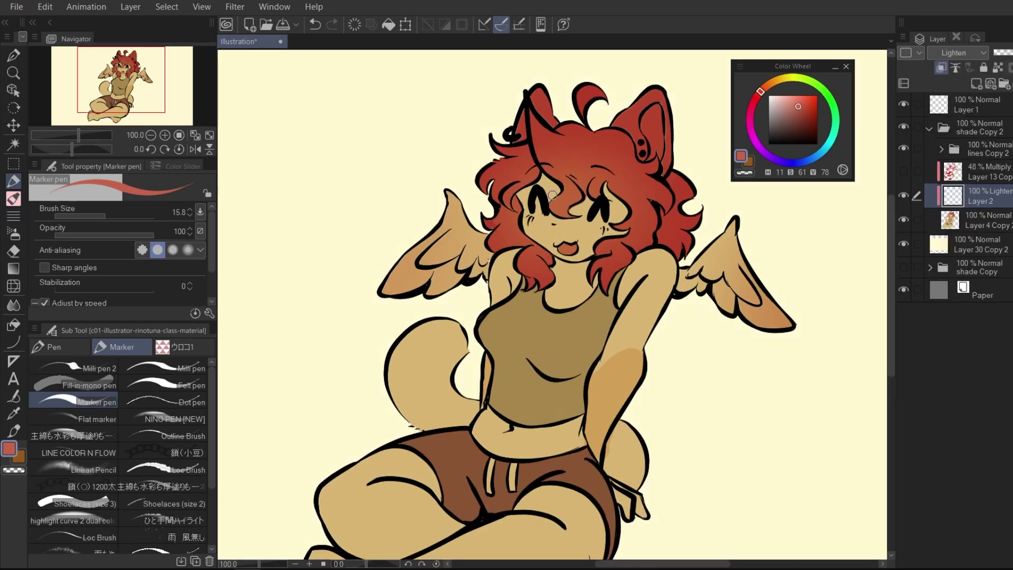
scroll(584, 133, "up", 3)
left_click(595, 129, "alt")
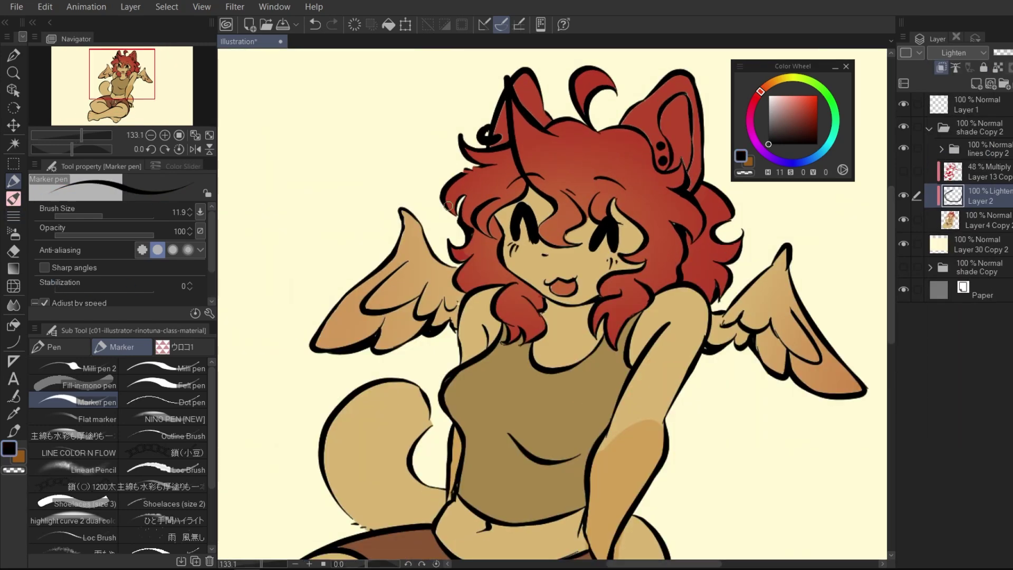
left_click(942, 67)
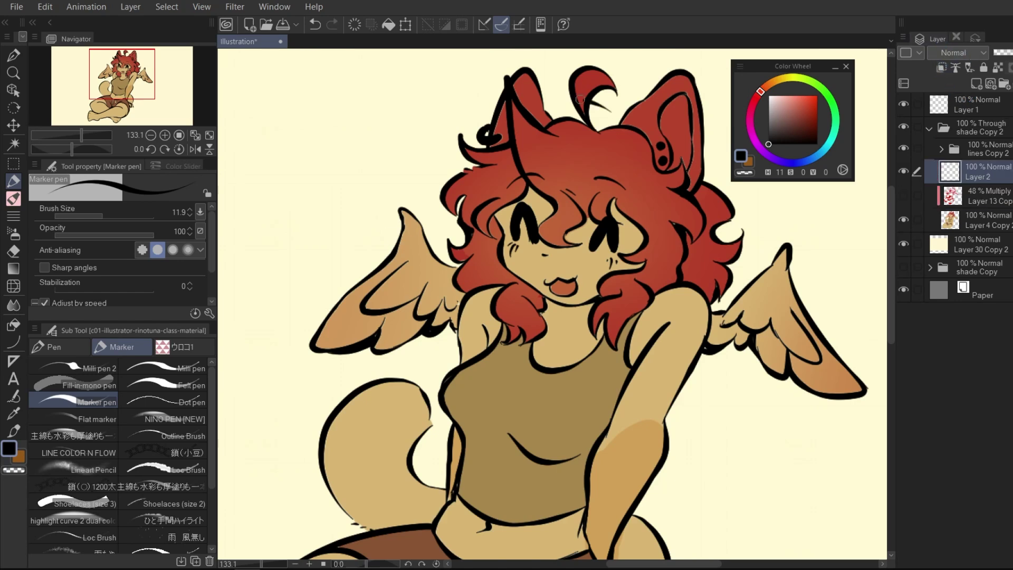
left_click_drag(611, 111, 589, 112)
key("ctrl+z")
left_click_drag(422, 216, 381, 416)
key("ctrl+z")
Switch to the Soft airbrush and set its brush size to 210.6
scroll(553, 223, "down", 3)
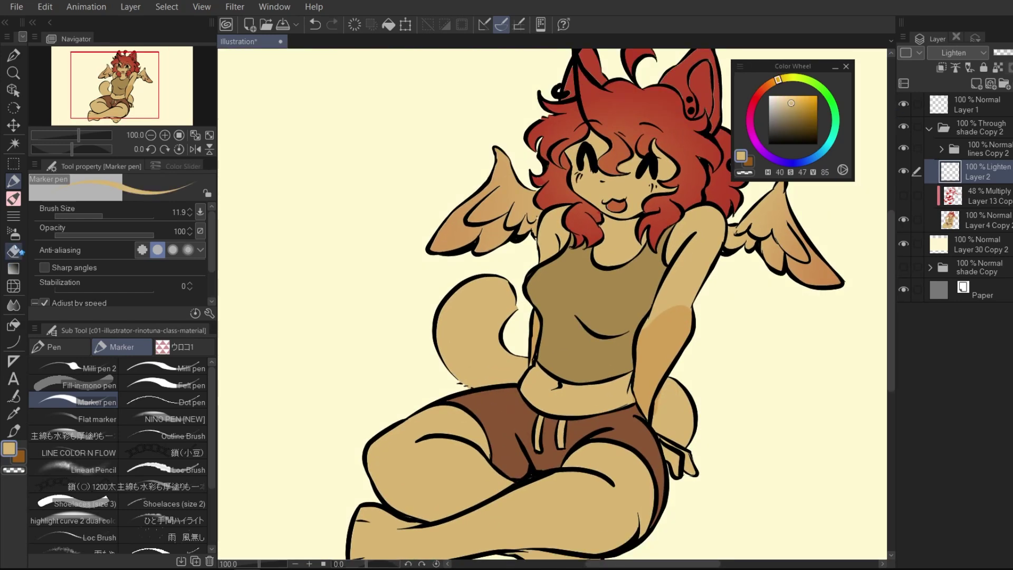
left_click(14, 235)
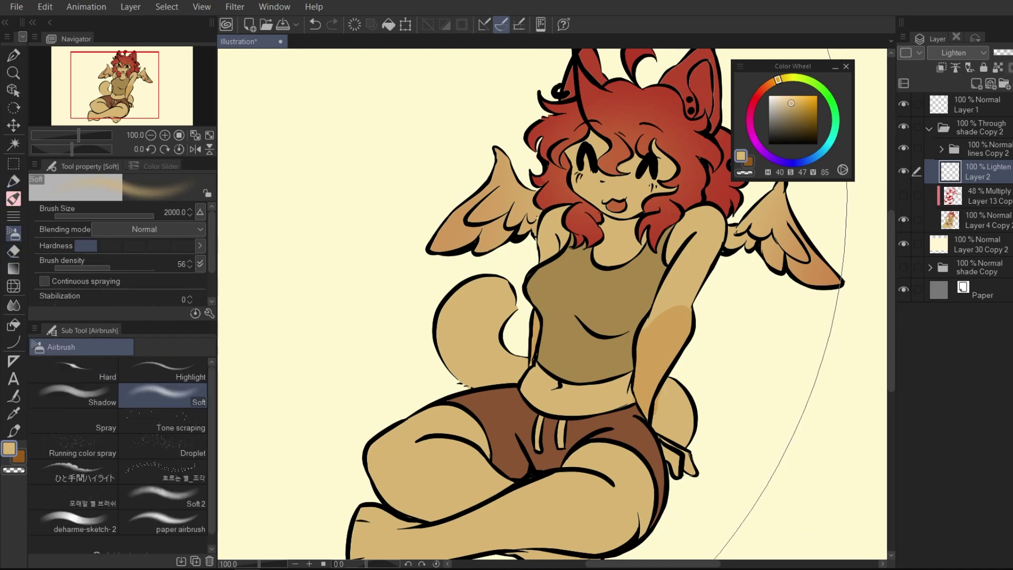
left_click_drag(151, 214, 138, 217)
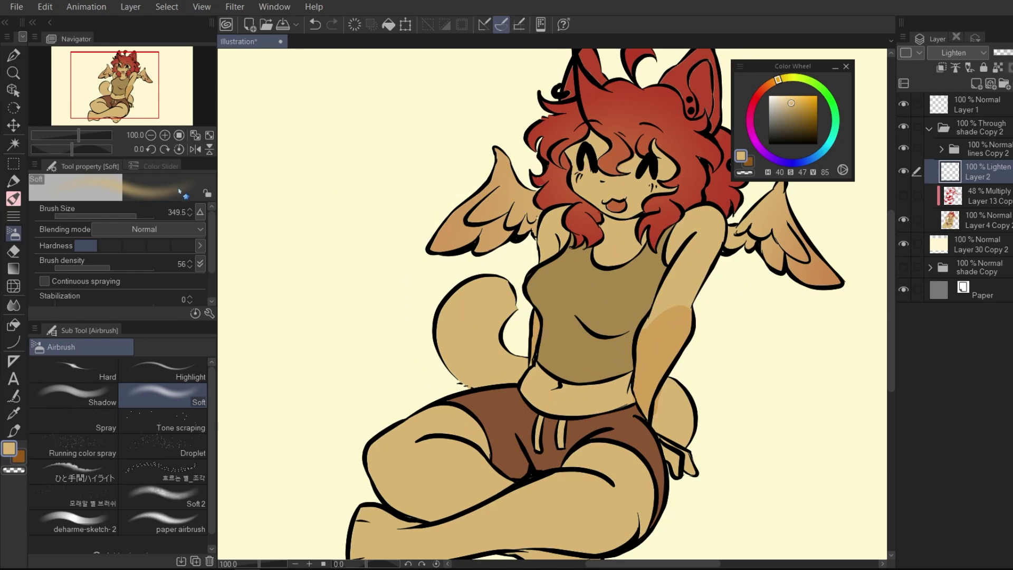
left_click_drag(135, 216, 131, 216)
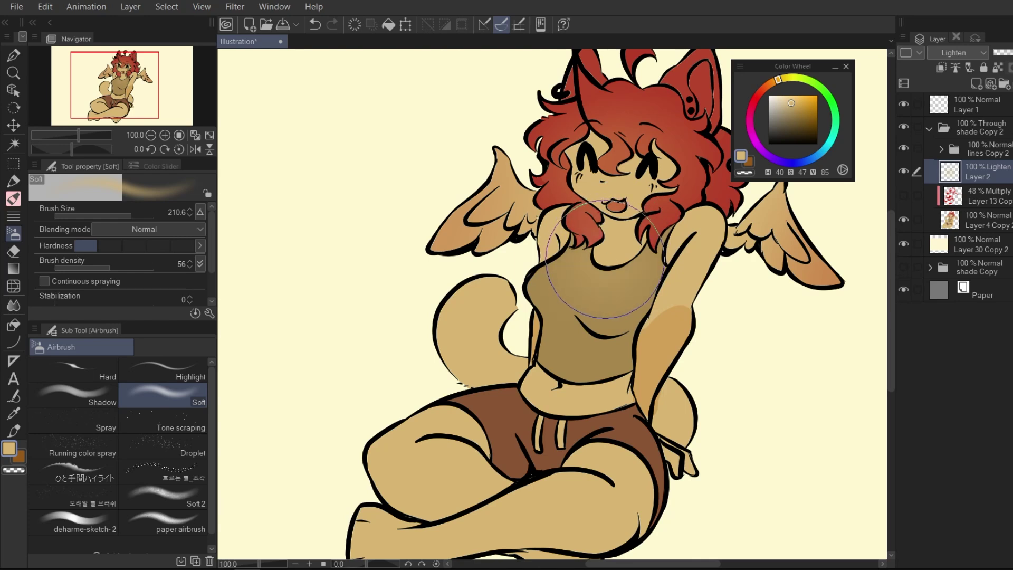
Airbrush a soft tan highlight onto the chest of the tank top on the Lighten layer
key("ctrl+z")
left_click(615, 263)
key("ctrl+z")
left_click(603, 263)
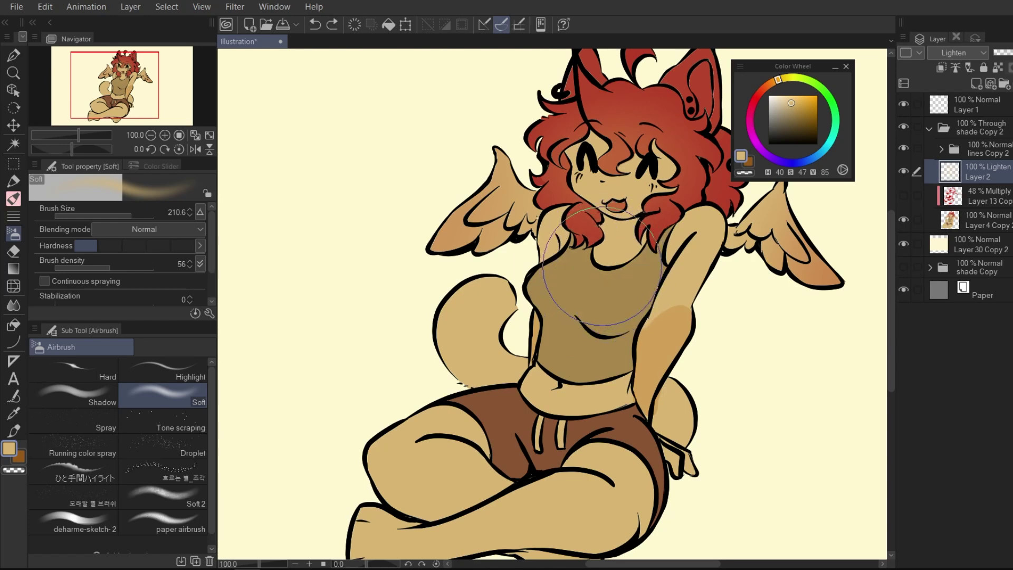
key("ctrl+y")
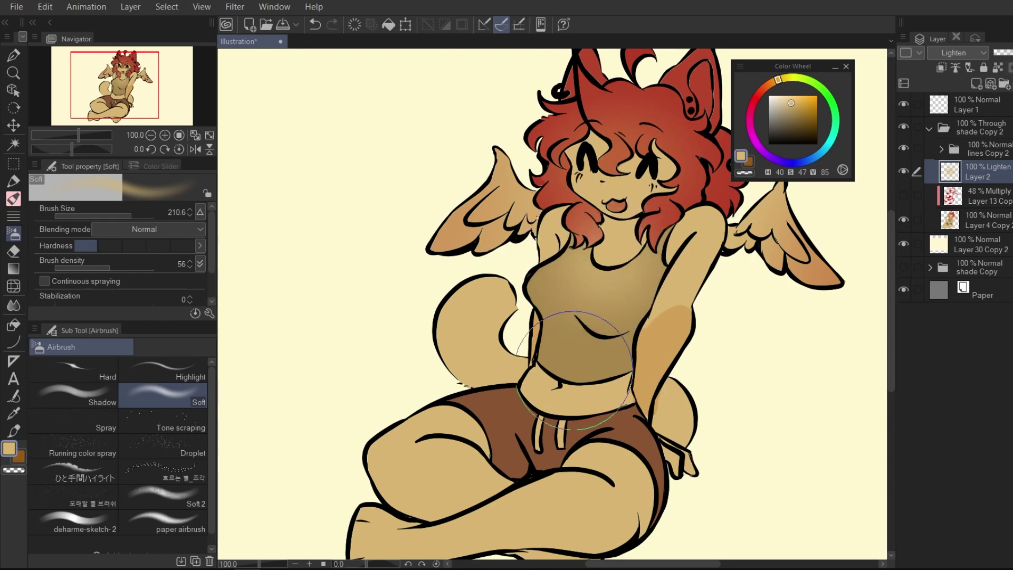
Airbrush soft highlights onto the shorts, finishing with an orange of H 30, S 69, V 78
mouse_move(491, 411)
left_mouse_down()
mouse_move(448, 456)
mouse_move(496, 460)
left_mouse_up()
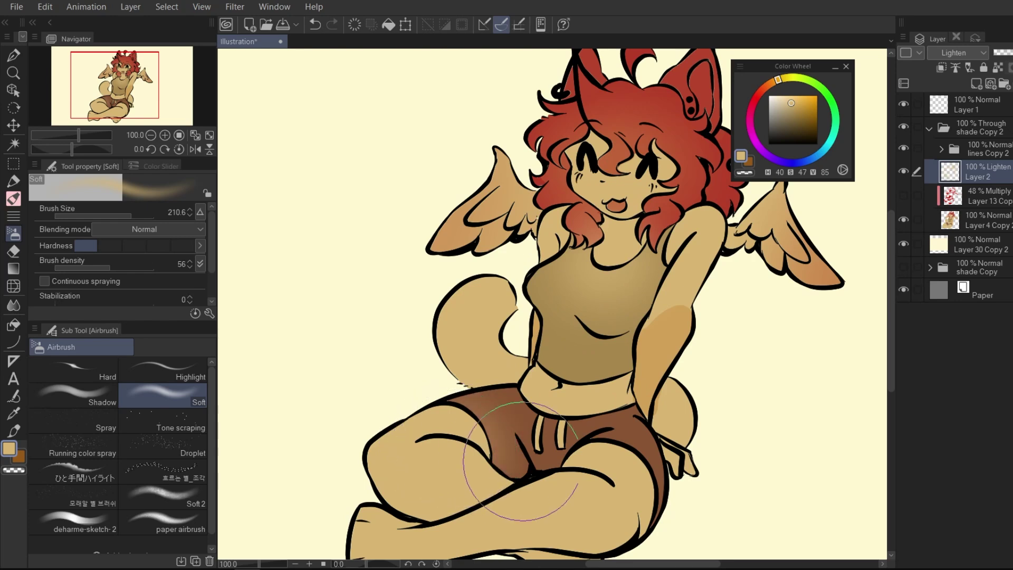
left_click(802, 107)
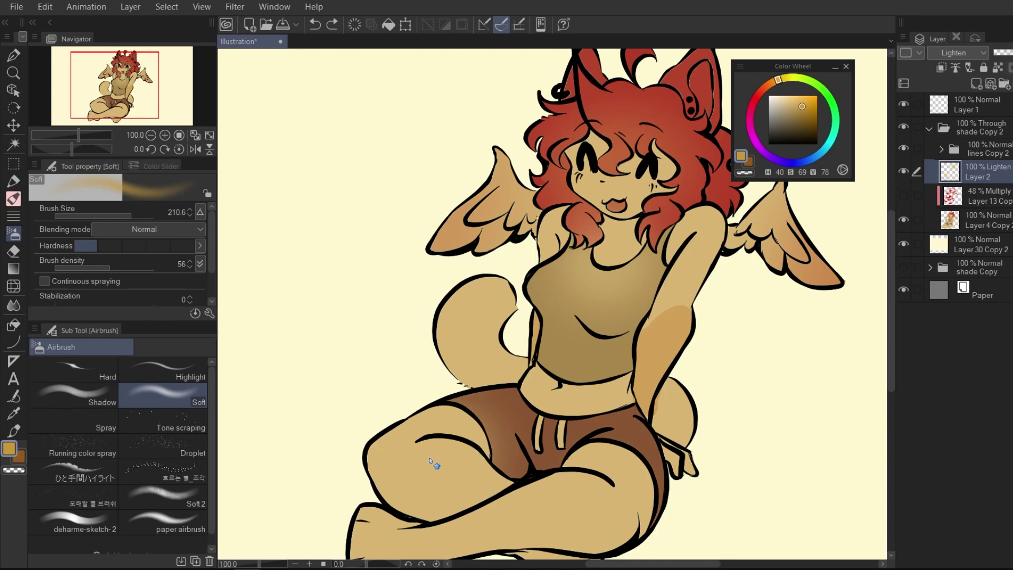
mouse_move(579, 470)
left_mouse_down()
mouse_move(624, 488)
mouse_move(645, 533)
left_mouse_up()
key("ctrl+z")
left_click(772, 82)
left_click_drag(457, 456, 480, 456)
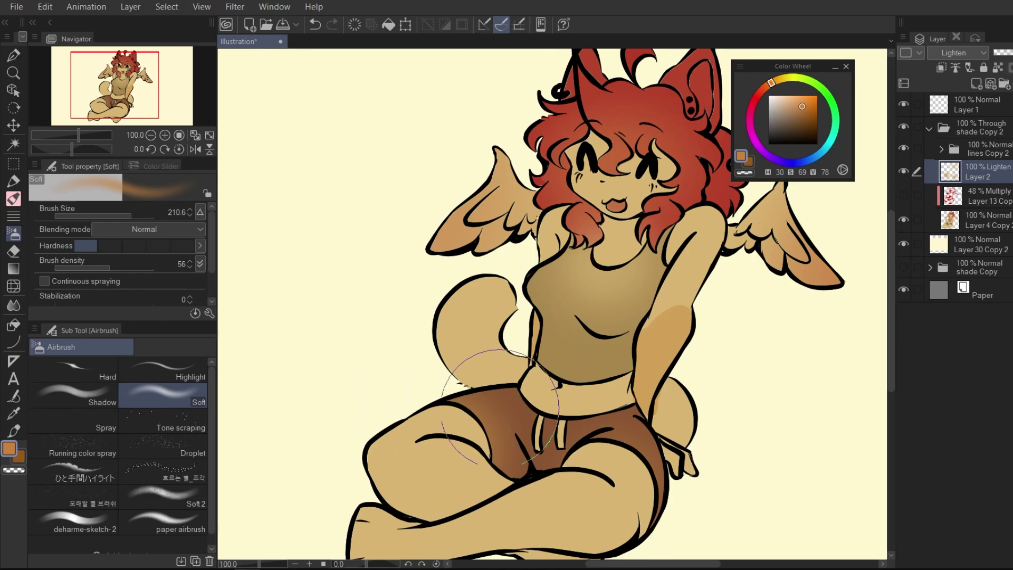
scroll(530, 394, "up", 3)
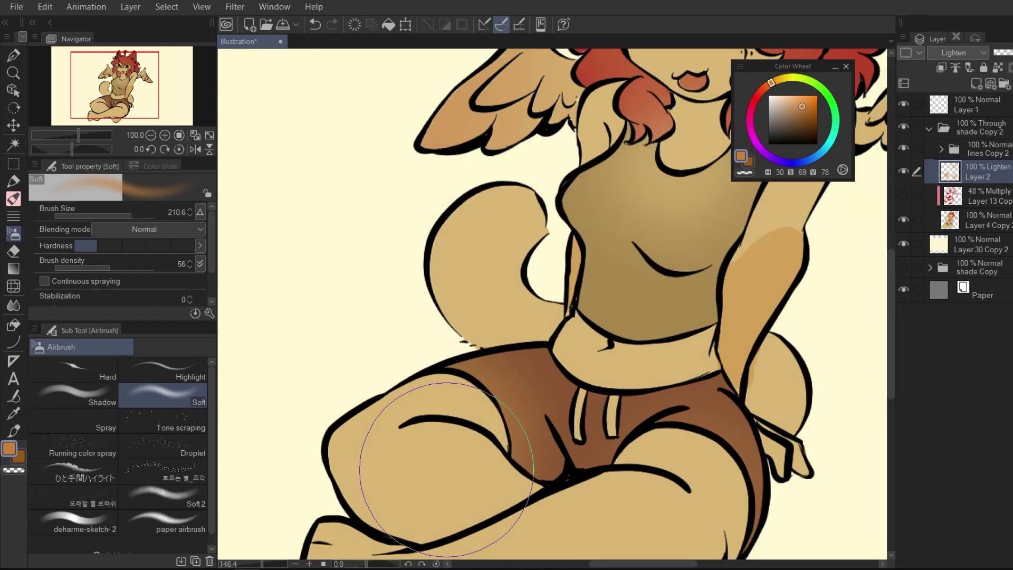
scroll(475, 422, "down", 3)
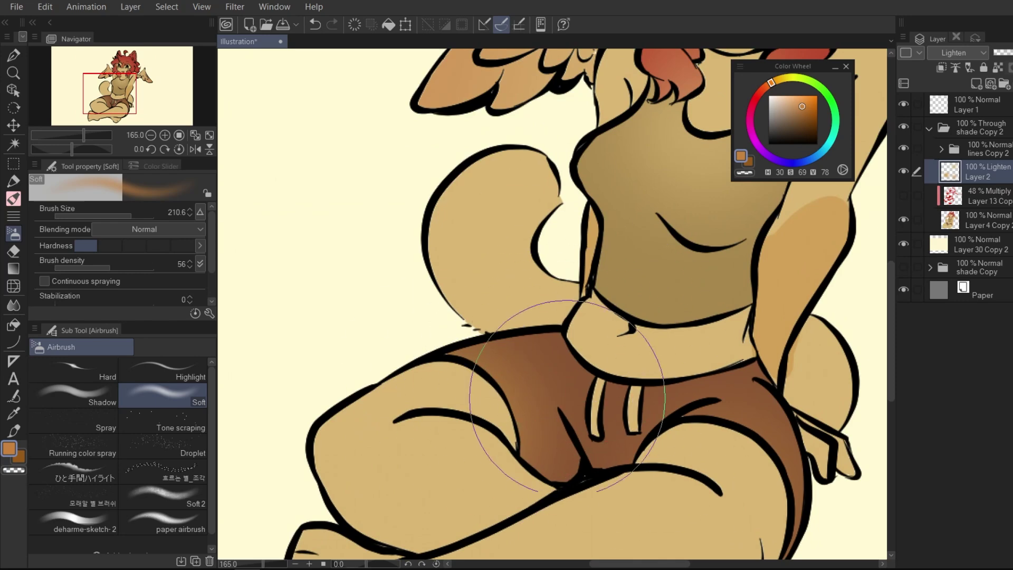
scroll(633, 215, "down", 3)
scroll(681, 159, "up", 2)
scroll(660, 160, "down", 2)
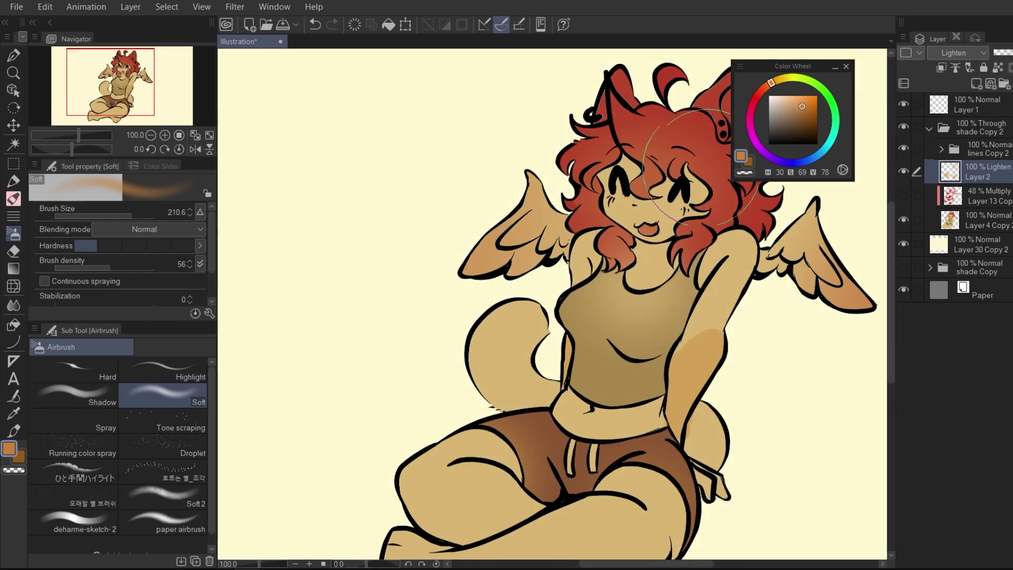
Try a bright orange-red airbrush highlight over the front of the character's hair
scroll(681, 174, "up", 3)
scroll(482, 190, "up", 2)
scroll(496, 195, "down", 3)
scroll(567, 206, "up", 1)
left_click(568, 206, "alt")
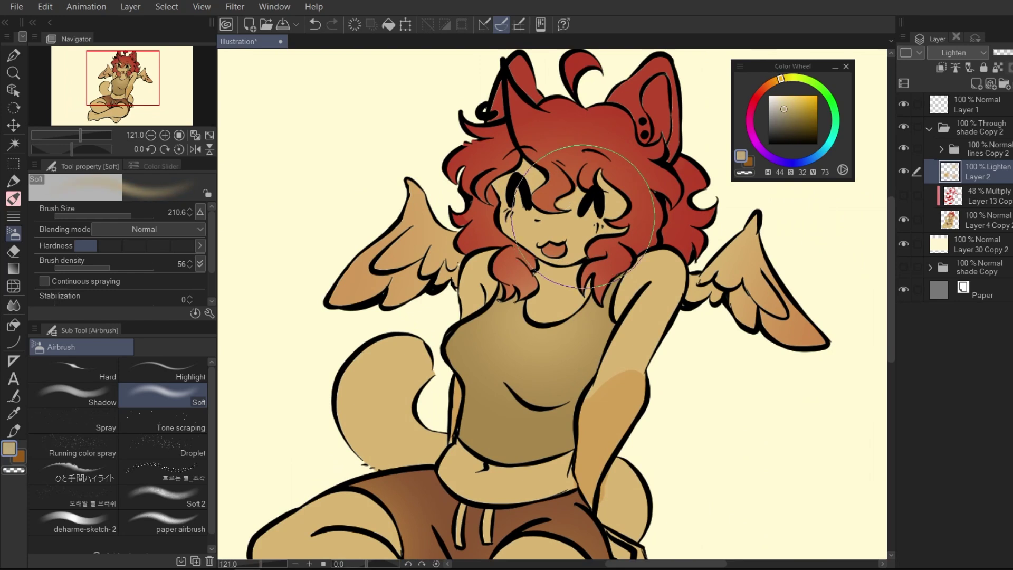
left_click(813, 105)
left_click(766, 90)
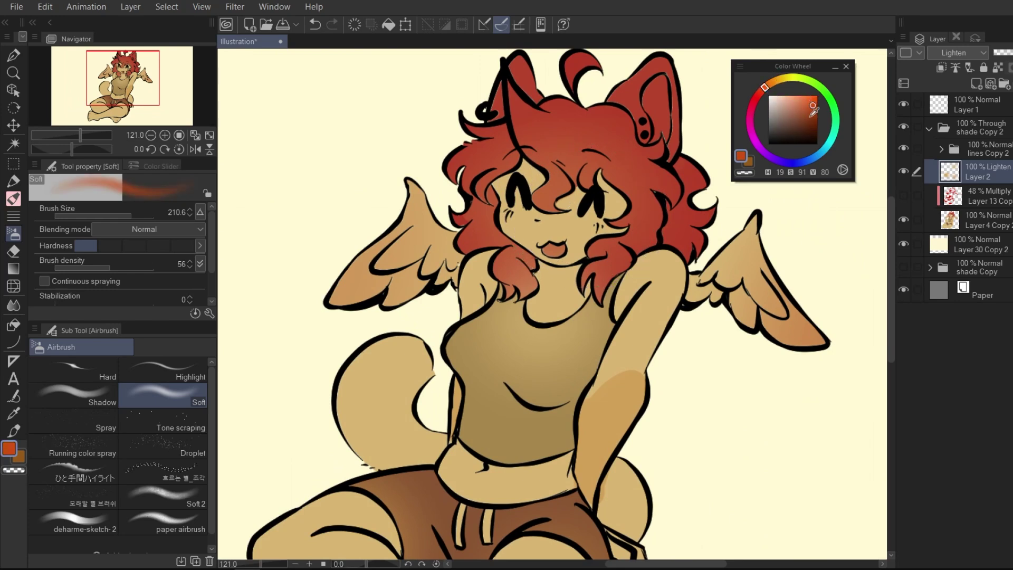
left_click_drag(813, 104, 808, 96)
mouse_move(559, 205)
left_mouse_down()
mouse_move(541, 198)
mouse_move(570, 179)
left_mouse_up()
key("ctrl+z")
Airbrush a soft yellow-orange highlight of H 40, S 60, V 99 over the front of the hair
left_click(798, 97)
left_click(778, 80)
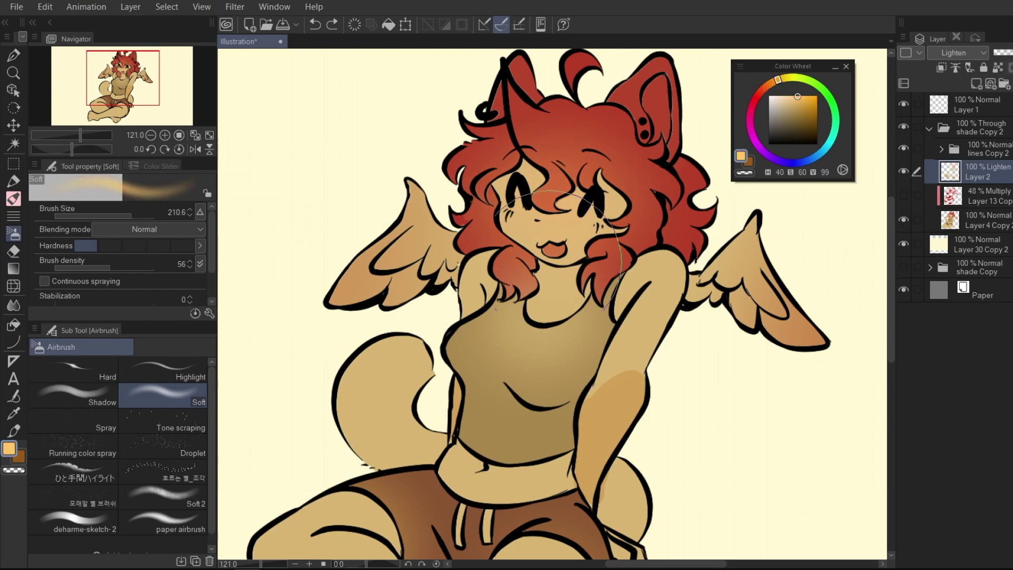
left_click_drag(555, 217, 607, 201)
key("ctrl+z")
scroll(633, 216, "down", 1)
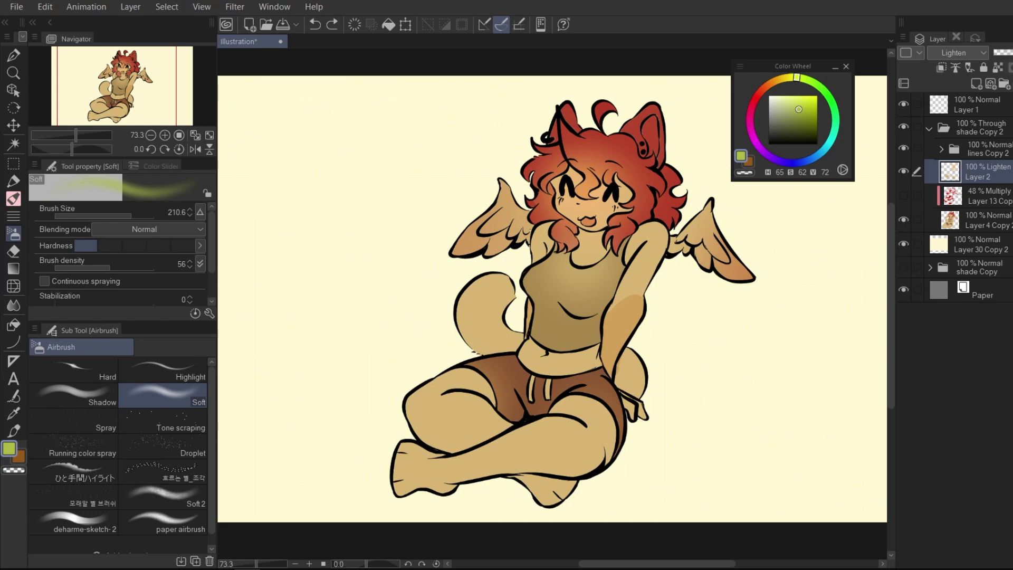
Lower Layer 2's opacity to 53% and add a clipped layer above it with Darken blending
left_click(1011, 53)
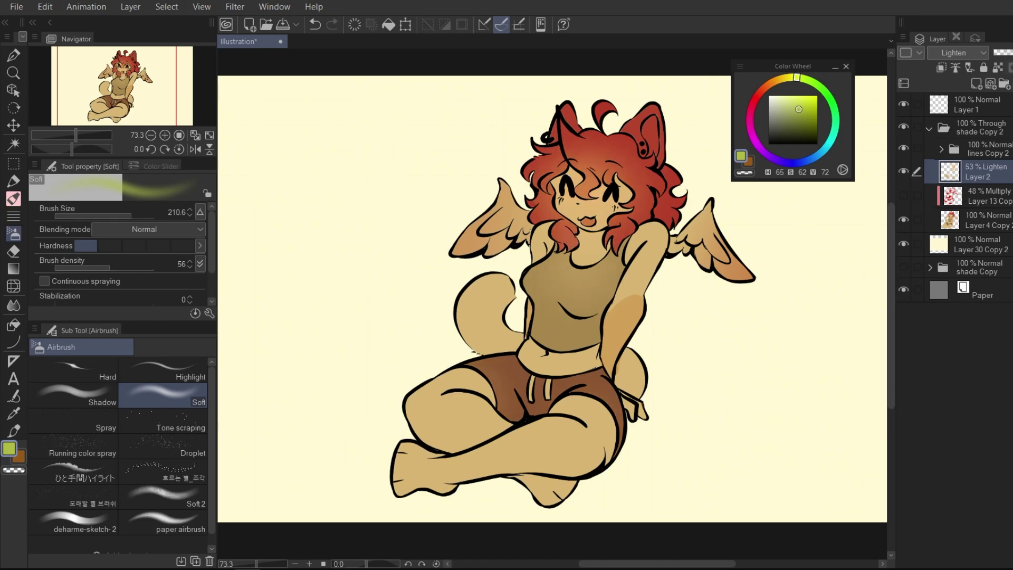
left_click(956, 53)
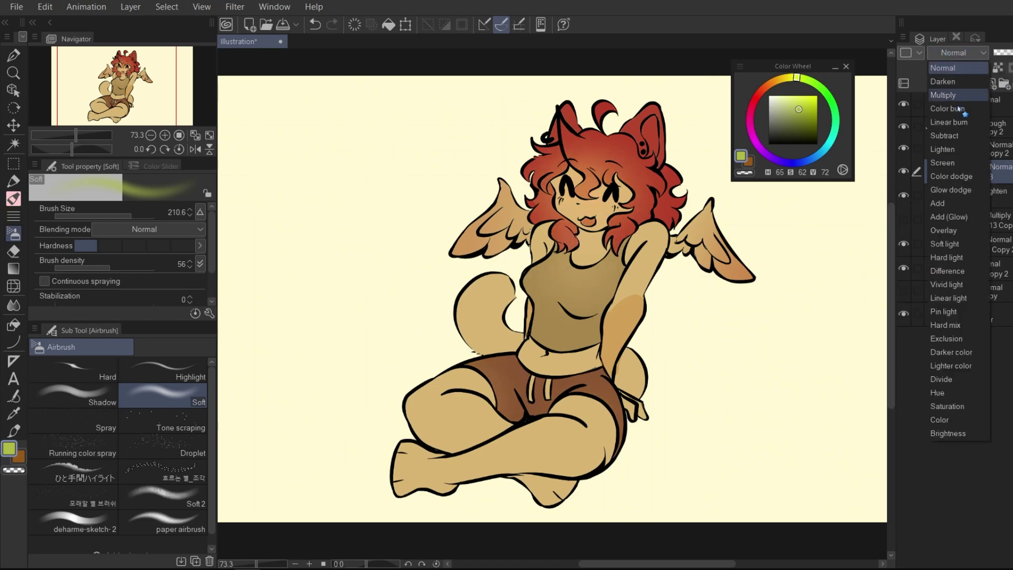
left_click(943, 82)
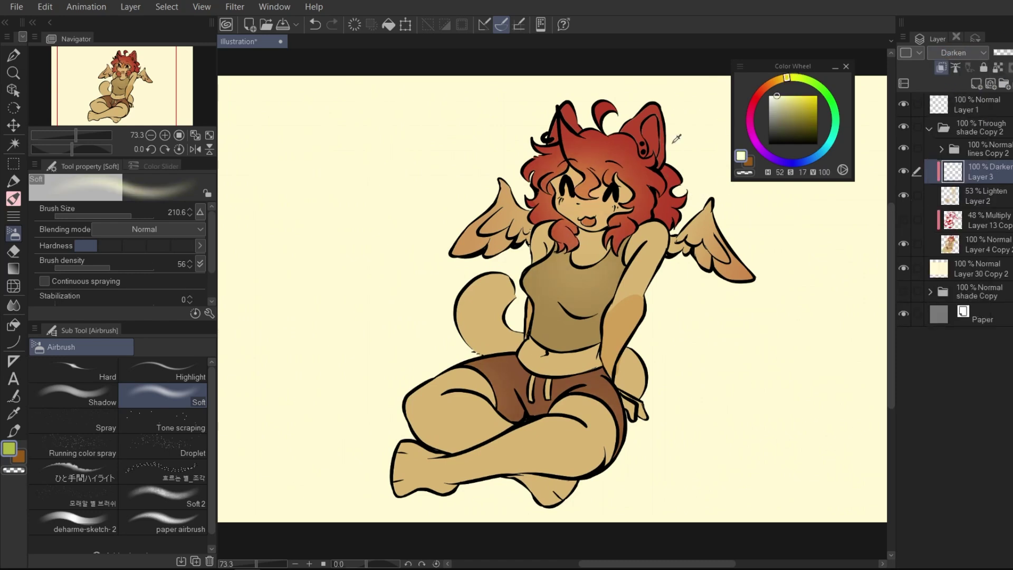
Airbrush dark red shading of H 10, S 98, V 55 onto the ears and outer hair
left_click(816, 117)
mouse_move(579, 109)
left_mouse_down()
mouse_move(617, 116)
mouse_move(676, 158)
left_mouse_up()
left_click_drag(676, 158, 627, 115)
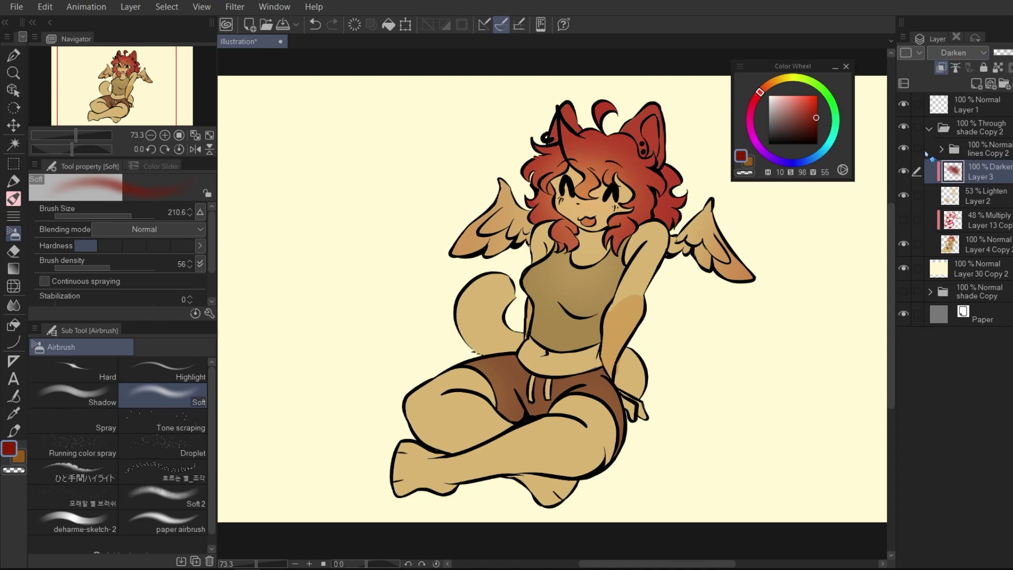
Clip the Lighten layer to the layer below and reselect the Darken layer
left_click(953, 198)
left_click(942, 67)
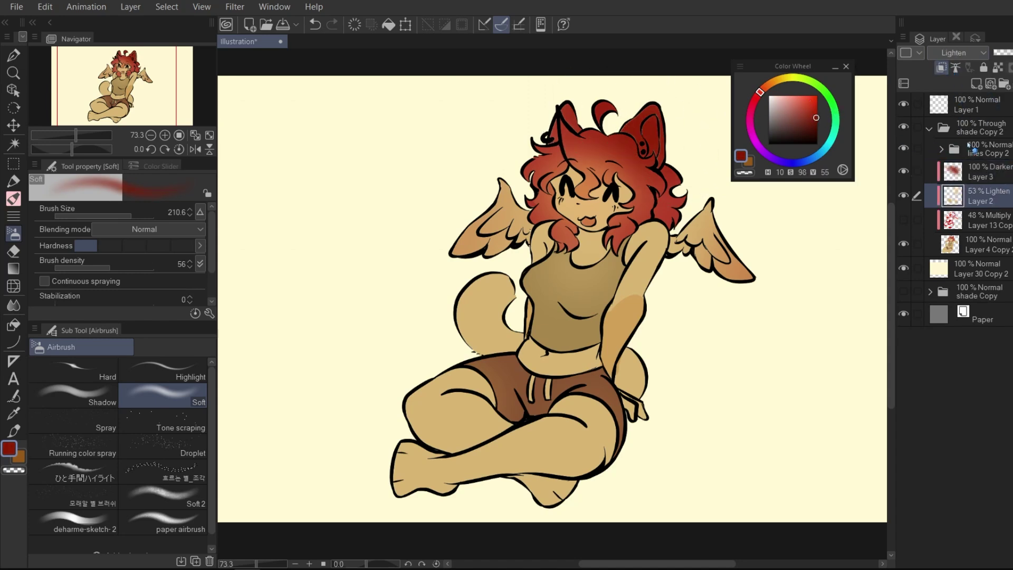
left_click(982, 173)
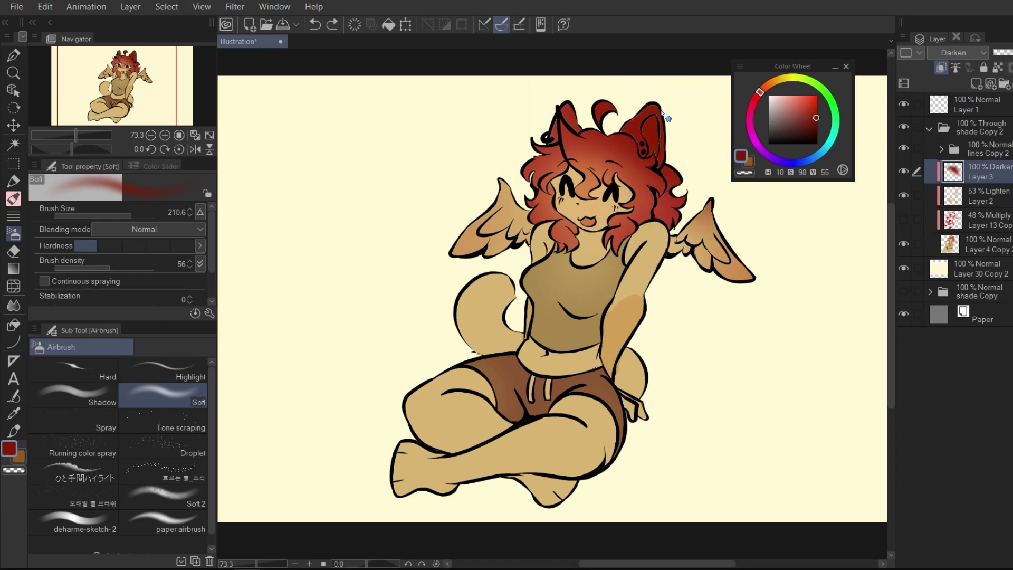
Try dark brown airbrush shading of H 25, S 66, V 37 on the underside of the legs and the foot
mouse_move(464, 358)
left_mouse_down()
mouse_move(502, 349)
mouse_move(486, 361)
left_mouse_up()
key("ctrl+z")
key("ctrl+z")
left_click(506, 403, "alt")
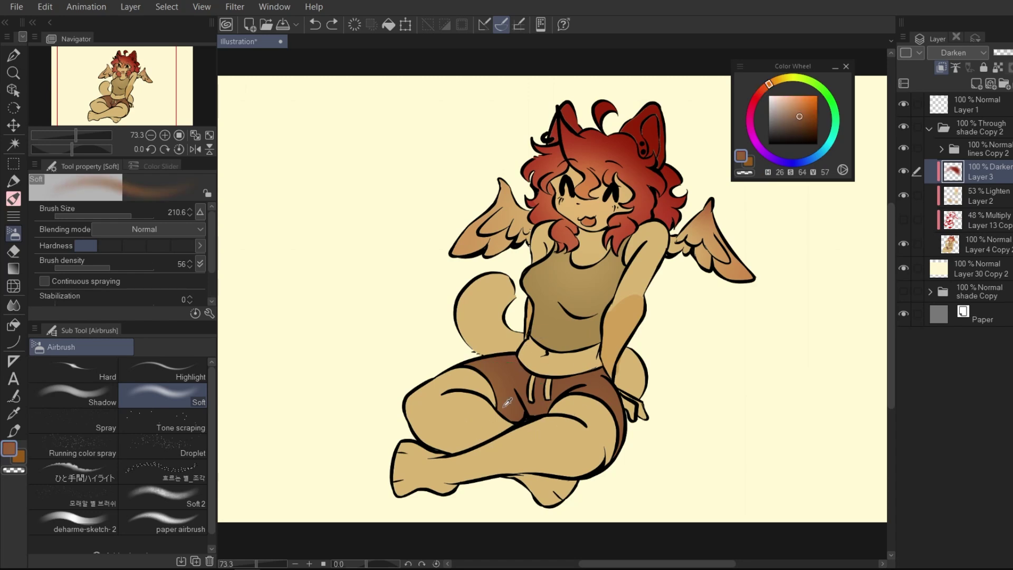
left_click(800, 126)
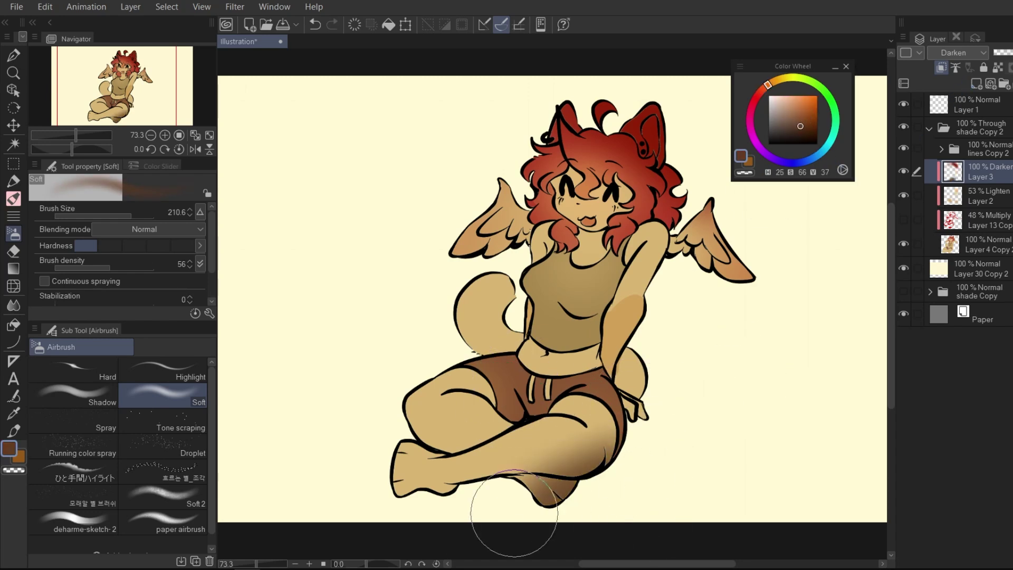
Sample the forearm's orange-tan and airbrush soft shading with it onto the tail, knee and thigh
left_click(627, 332, "alt")
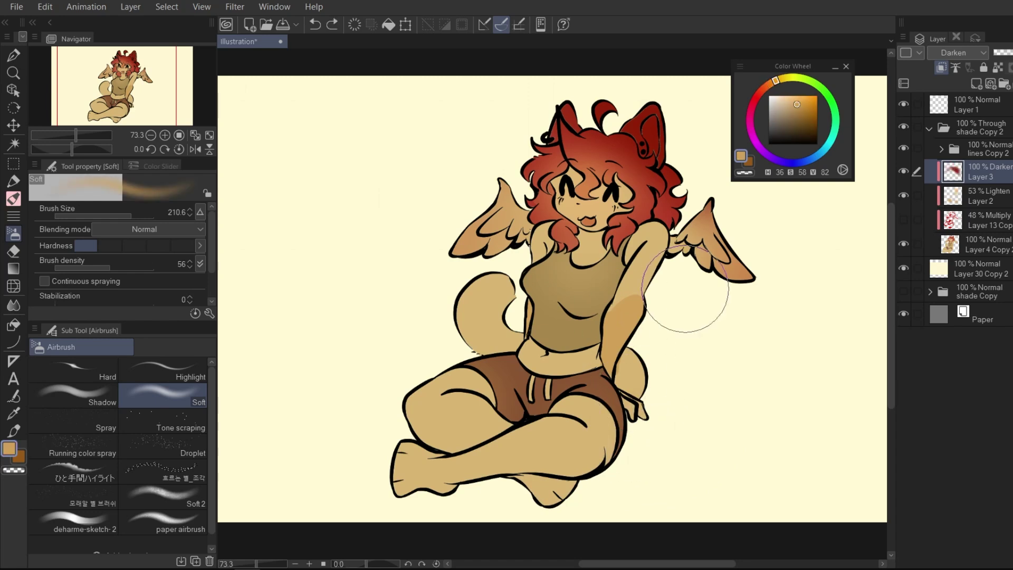
mouse_move(484, 274)
left_mouse_down()
mouse_move(448, 347)
mouse_move(453, 330)
mouse_move(346, 496)
left_mouse_up()
mouse_move(541, 505)
left_mouse_down()
mouse_move(586, 469)
mouse_move(590, 429)
left_mouse_up()
key("ctrl+z")
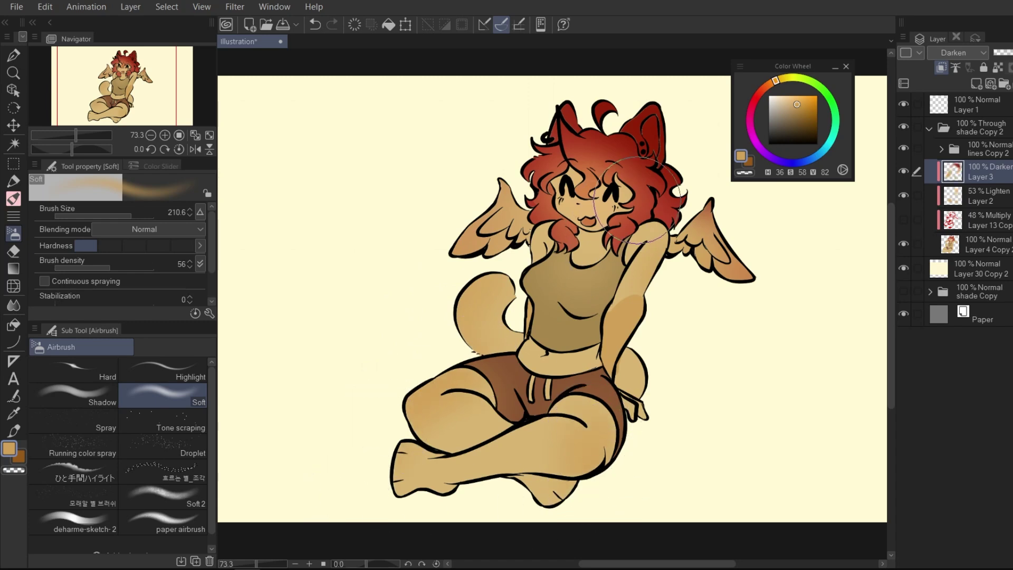
Reduce the airbrush size to 68.4 and paint a reddish blush of H 15, S 58, V 82 on the face
left_click_drag(129, 210, 119, 210)
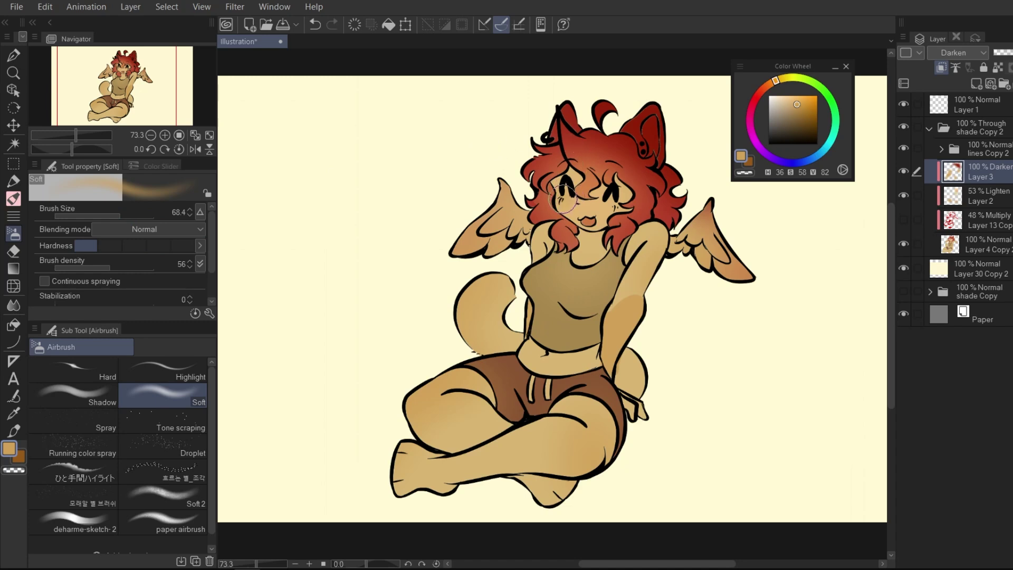
left_click_drag(775, 80, 763, 88)
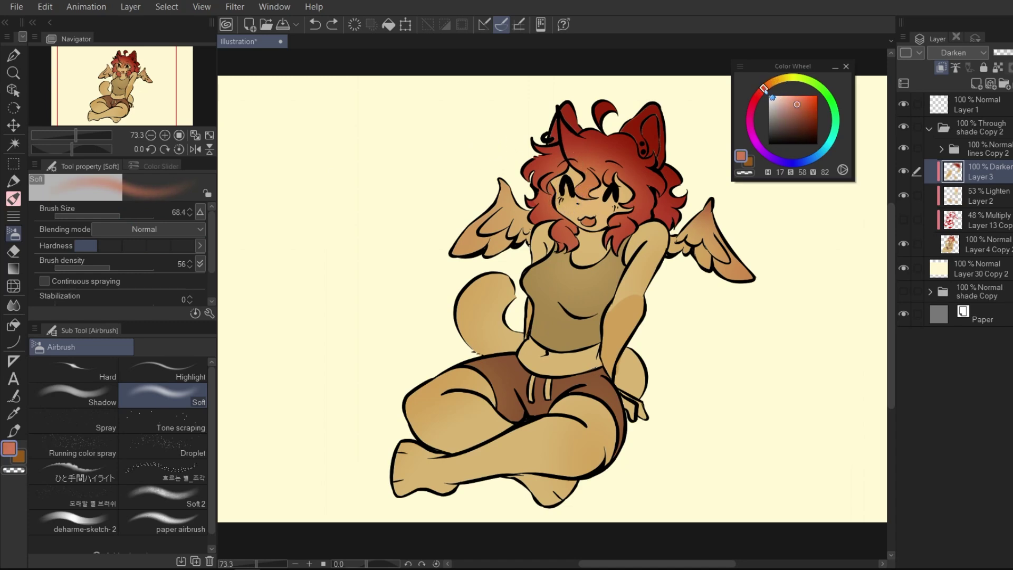
left_click_drag(568, 201, 565, 193)
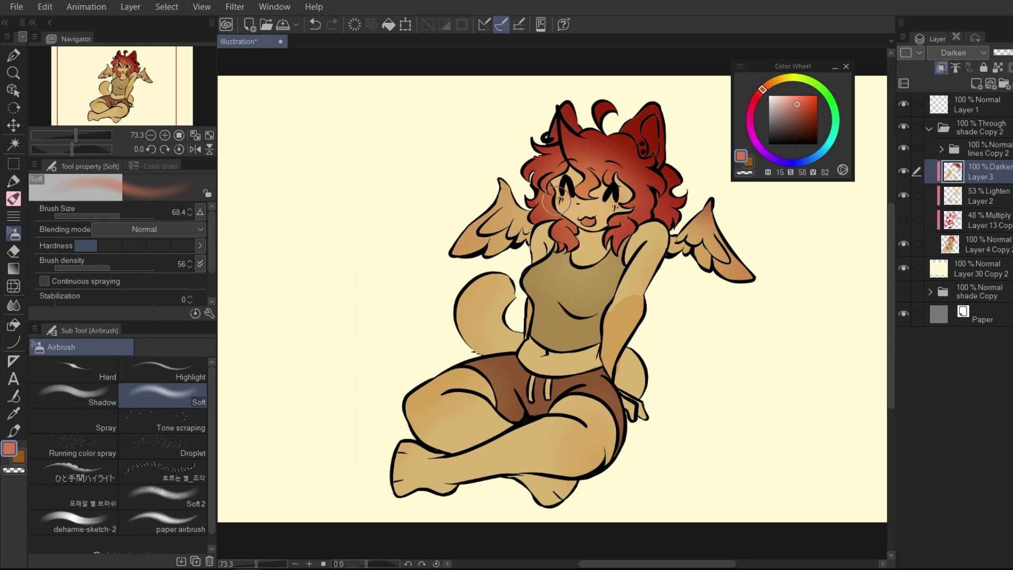
Lower the Darken layer's opacity to 69%
scroll(738, 206, "down", 5)
scroll(726, 201, "up", 4)
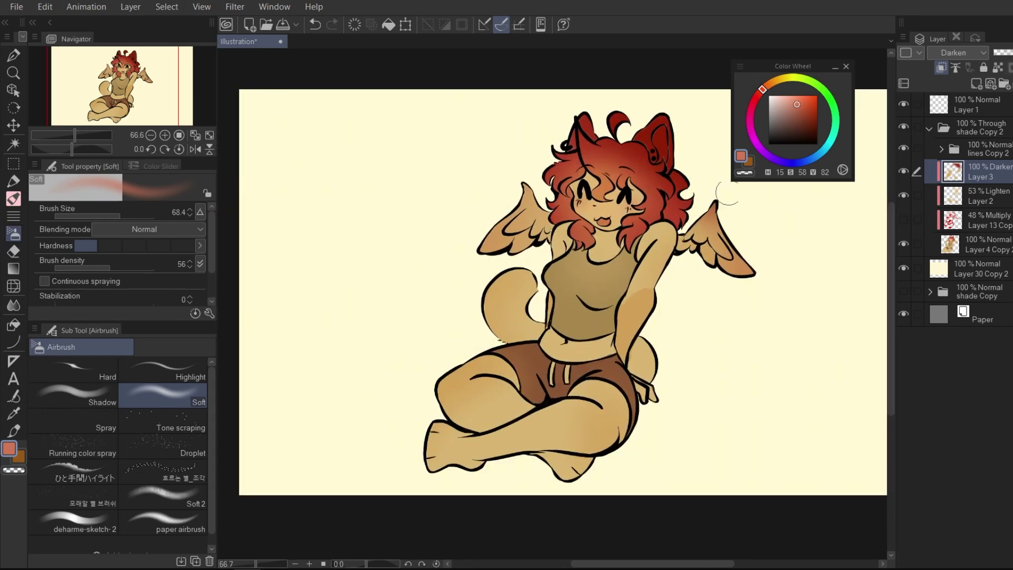
left_click(1011, 53)
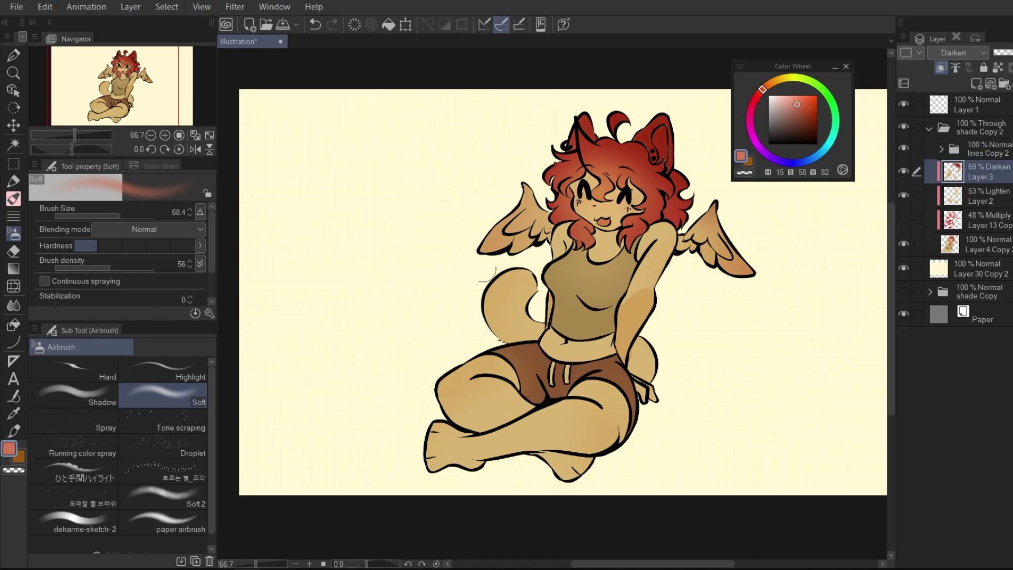
scroll(550, 364, "up", 2)
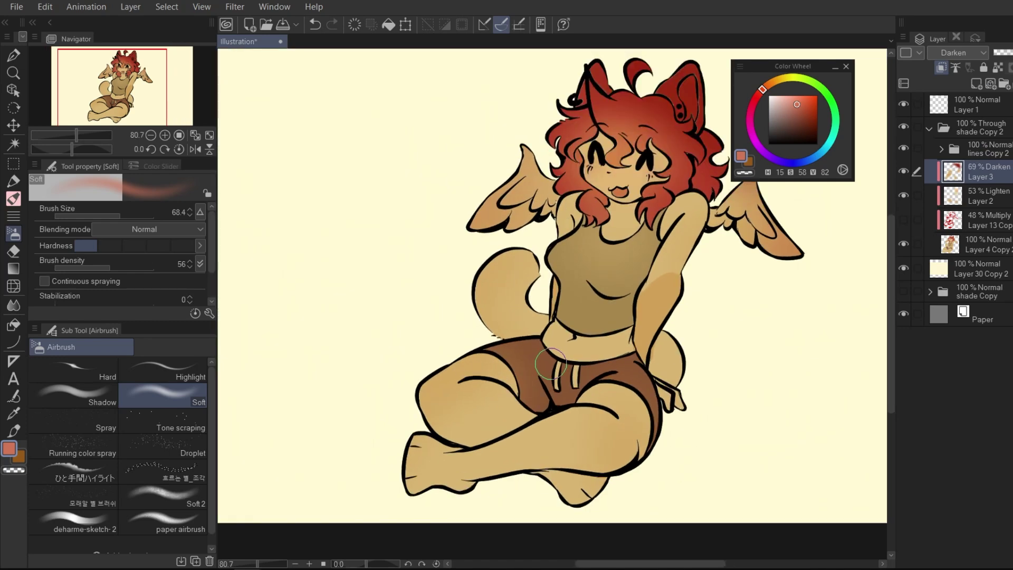
scroll(607, 293, "up", 1)
left_click(13, 181)
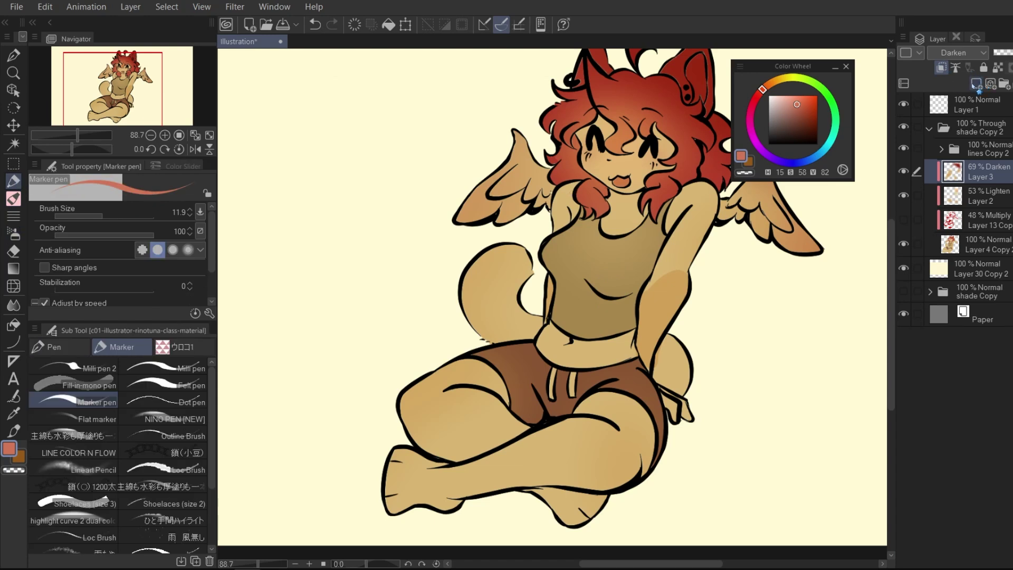
left_click(977, 85)
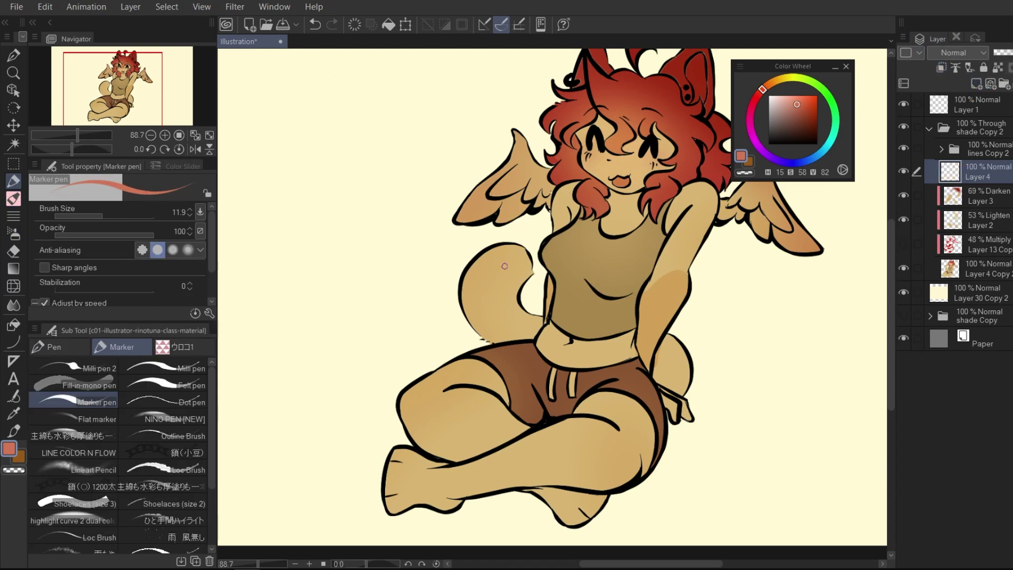
mouse_move(531, 241)
left_mouse_down()
mouse_move(440, 352)
mouse_move(515, 264)
mouse_move(485, 342)
left_mouse_up()
key("ctrl+z")
key("ctrl+z")
left_click_drag(527, 244, 416, 424)
key("ctrl+z")
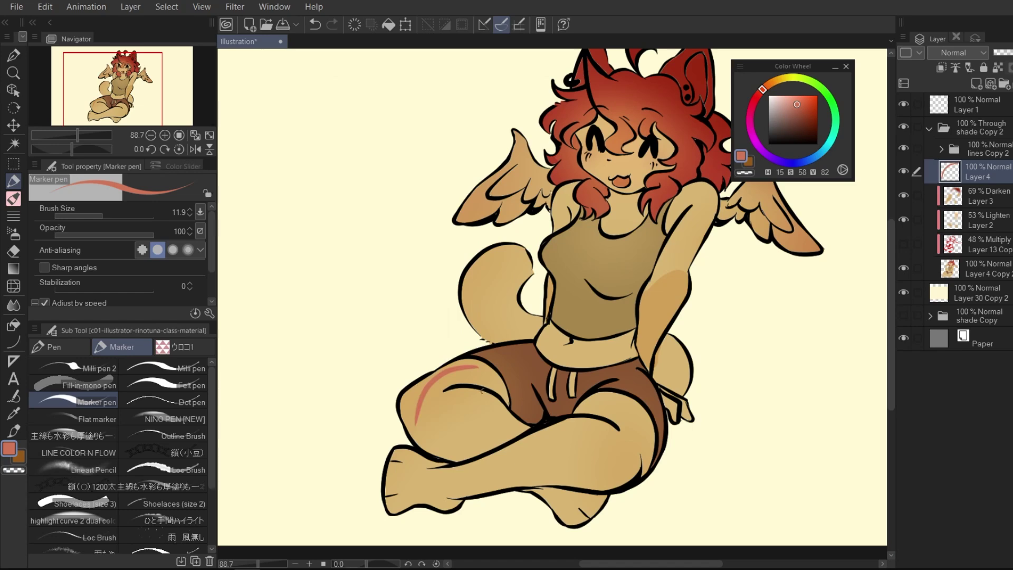
key("ctrl+z")
Move the 48% Multiply shading layer above the Darken layer and show it, deleting the empty layer on top
scroll(583, 388, "up", 2)
left_click_drag(904, 219, 905, 196)
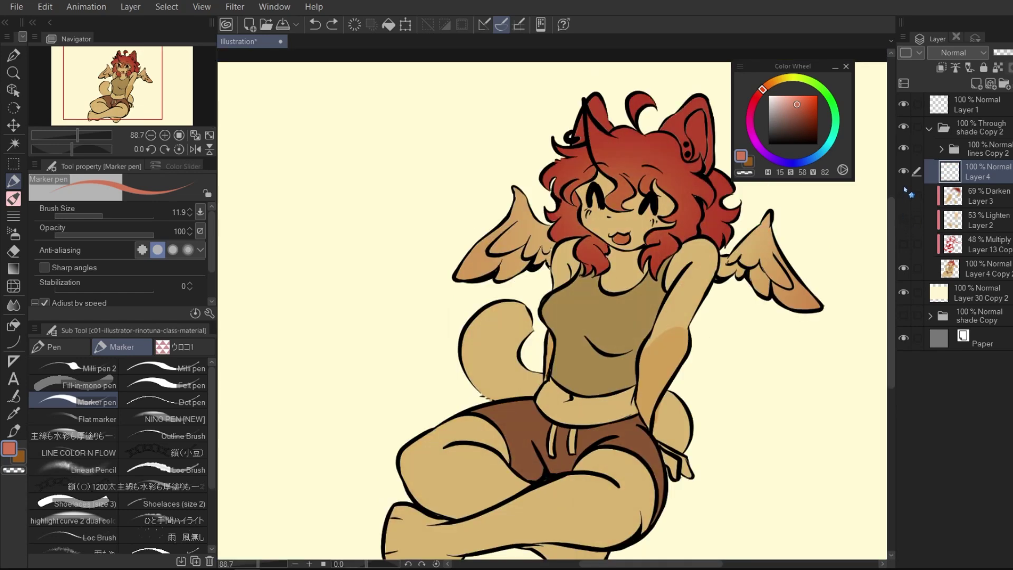
left_click_drag(981, 244, 982, 185)
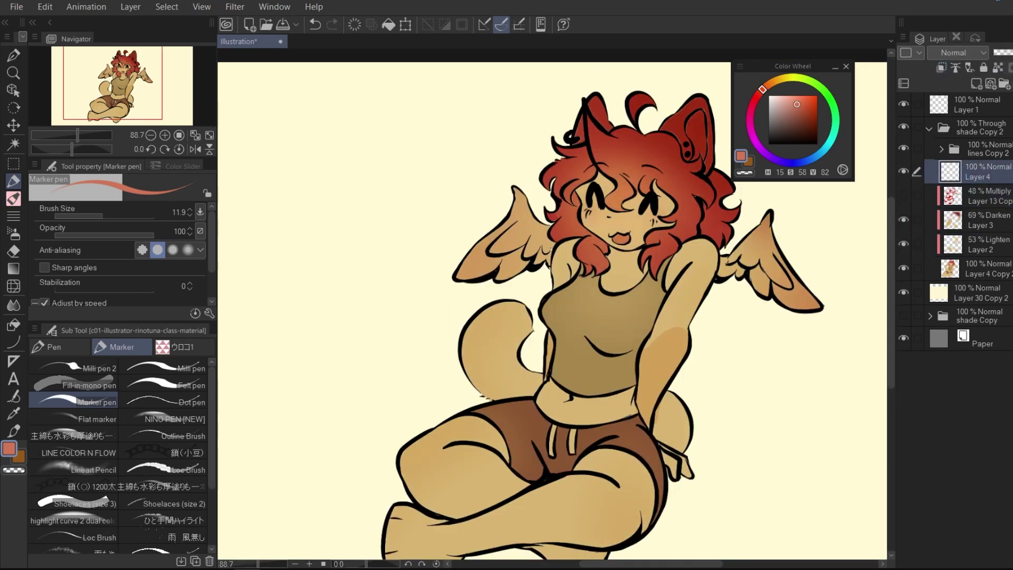
left_click(1012, 84)
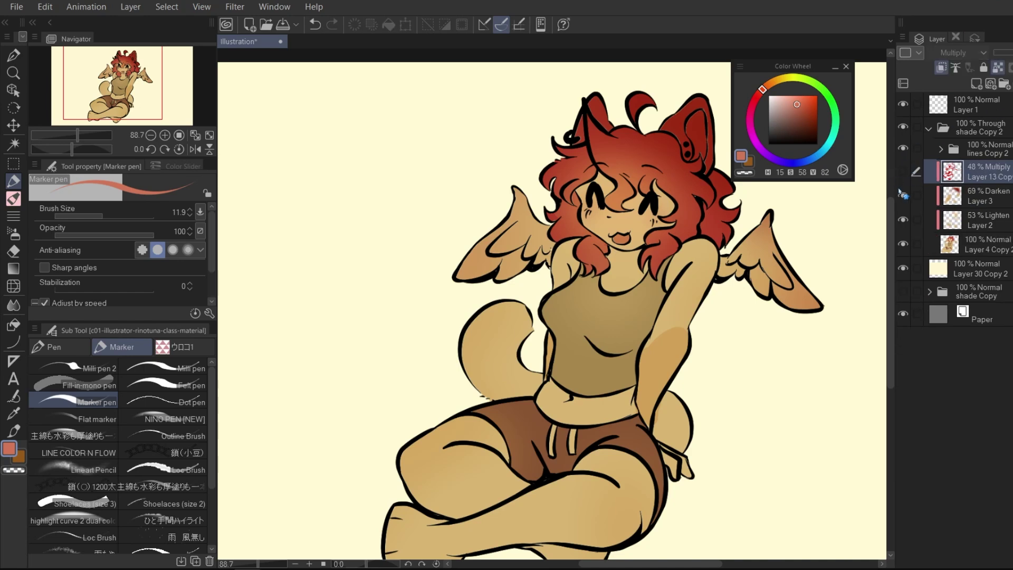
left_click(903, 172)
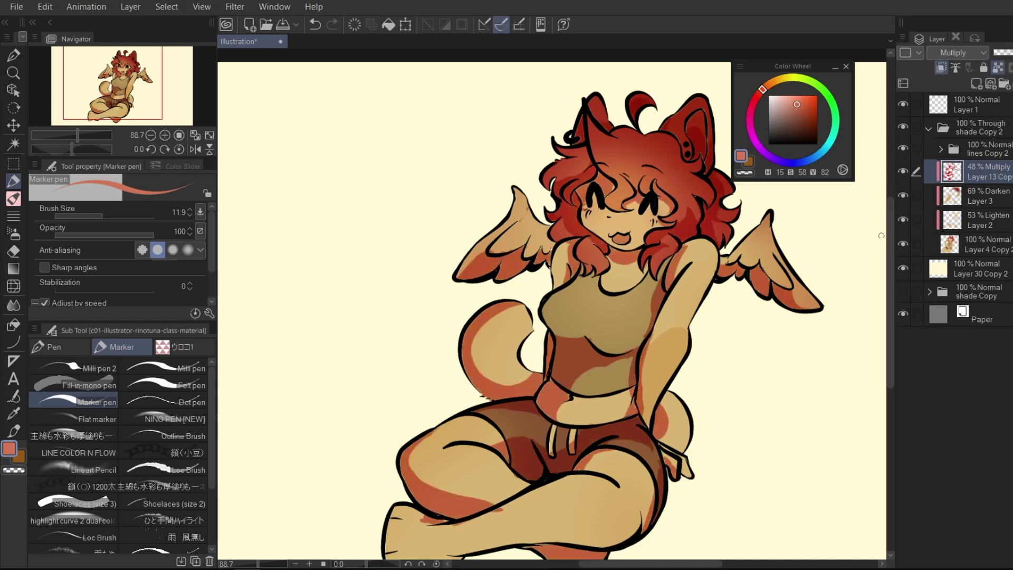
On a clipped Lighten layer above the Multiply shading, airbrush a golden yellow of H 46, S 100, V 74 onto the tail's shadow
scroll(882, 233, "down", 1)
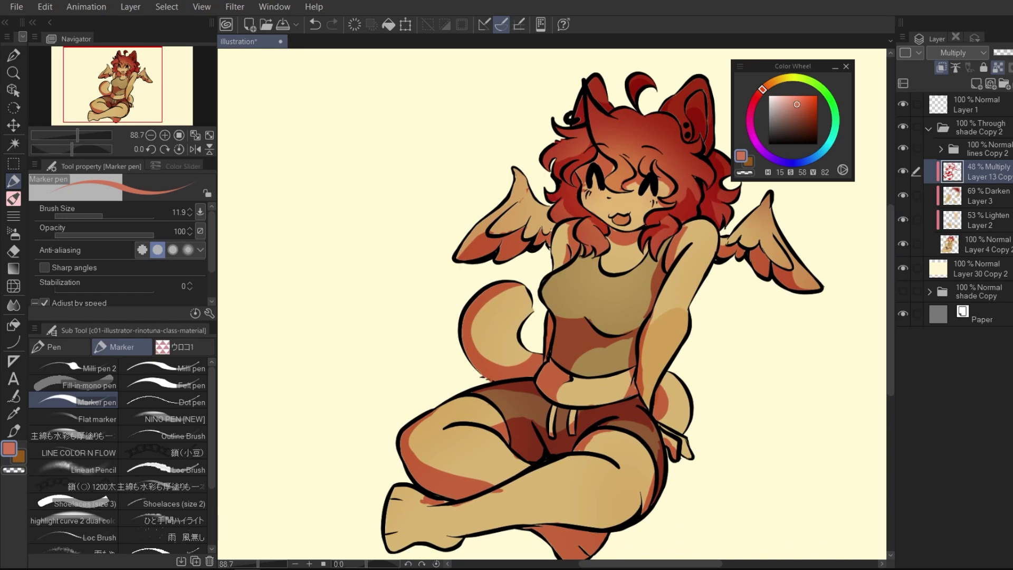
scroll(843, 234, "down", 2)
scroll(660, 247, "up", 2)
scroll(610, 256, "down", 2)
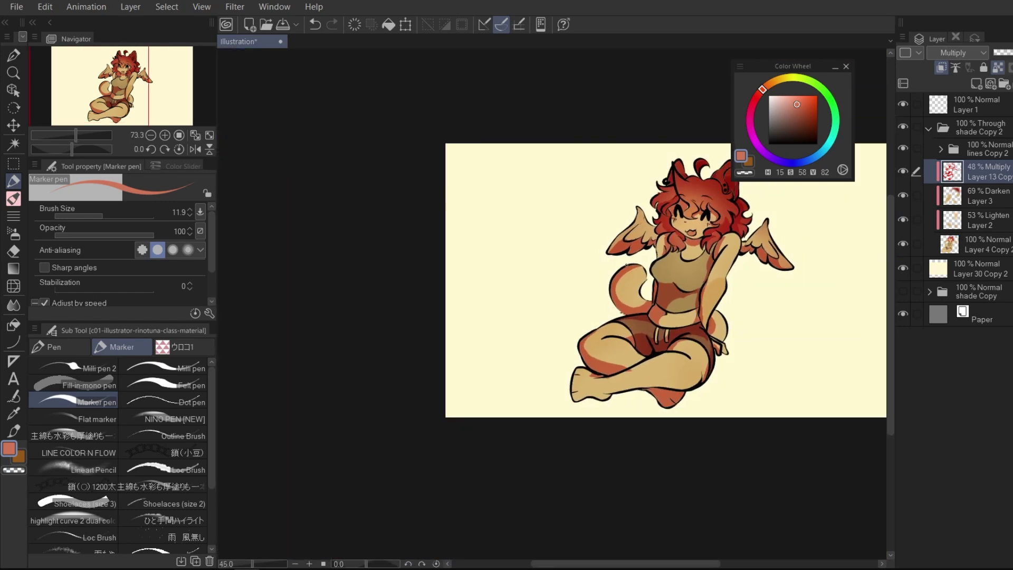
scroll(758, 242, "up", 2)
scroll(775, 239, "down", 2)
scroll(797, 232, "up", 2)
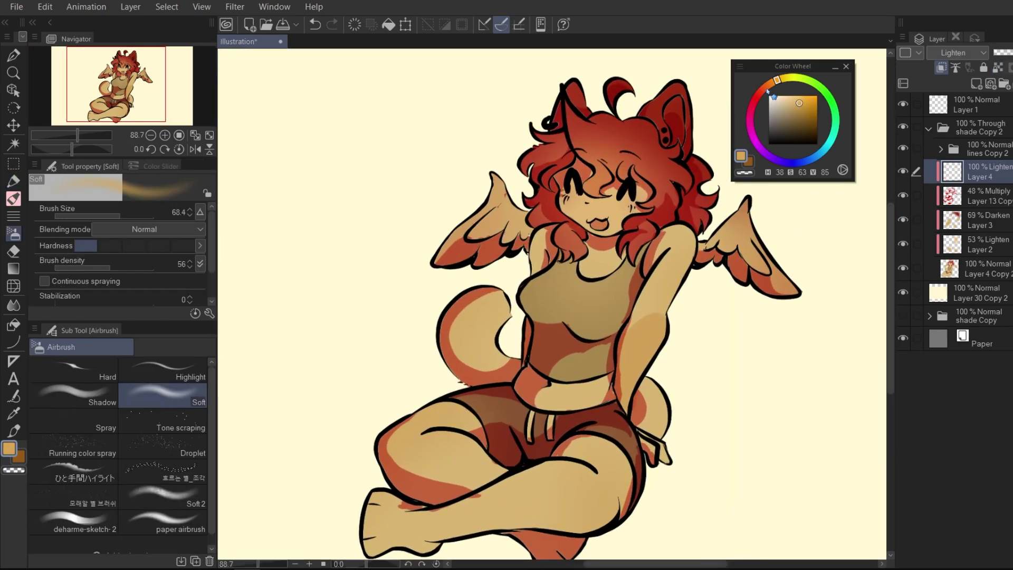
left_click_drag(768, 88, 772, 83)
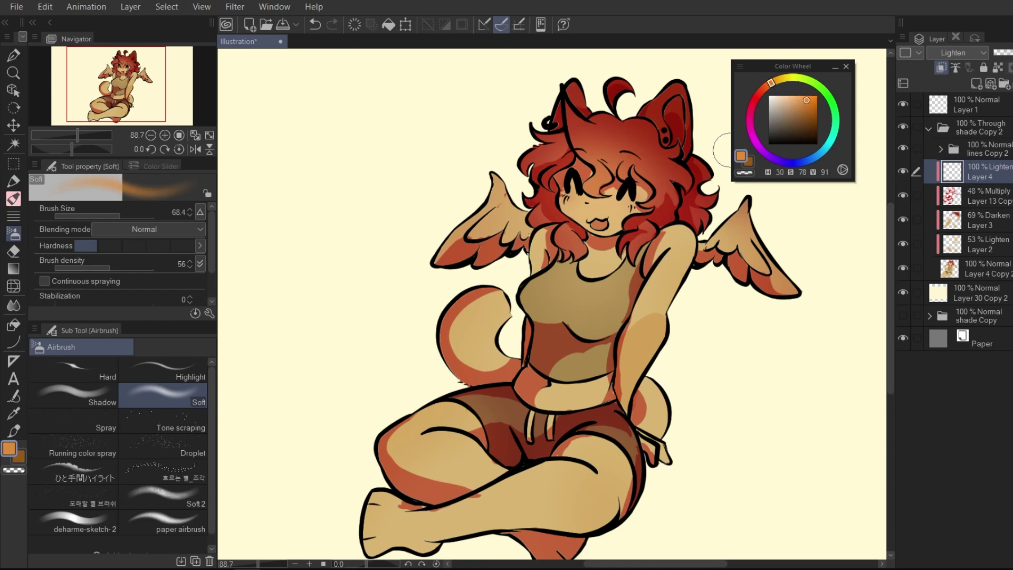
left_click(801, 96)
left_click(782, 78)
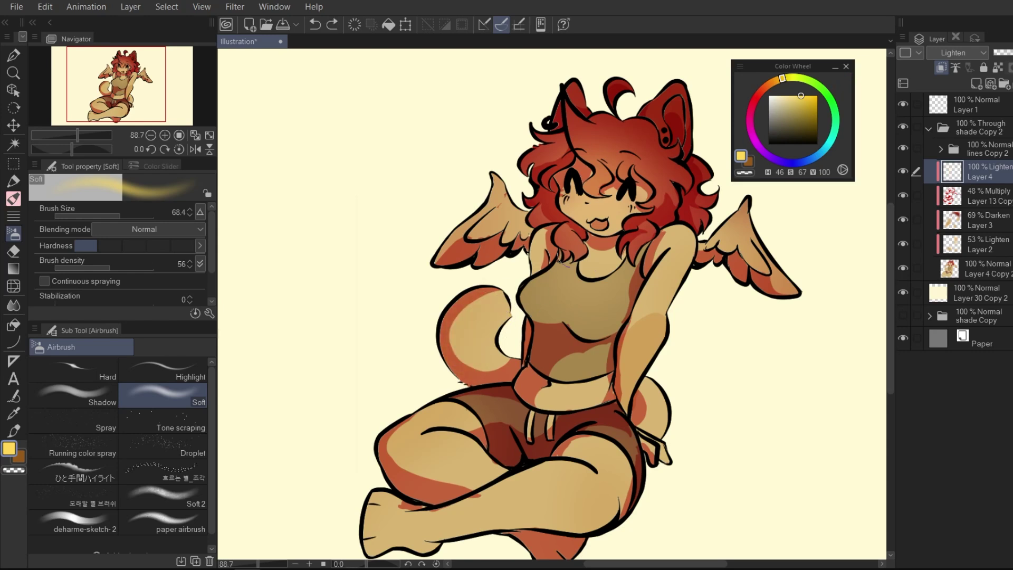
left_click(817, 108)
mouse_move(464, 319)
left_mouse_down()
mouse_move(477, 311)
mouse_move(462, 337)
left_mouse_up()
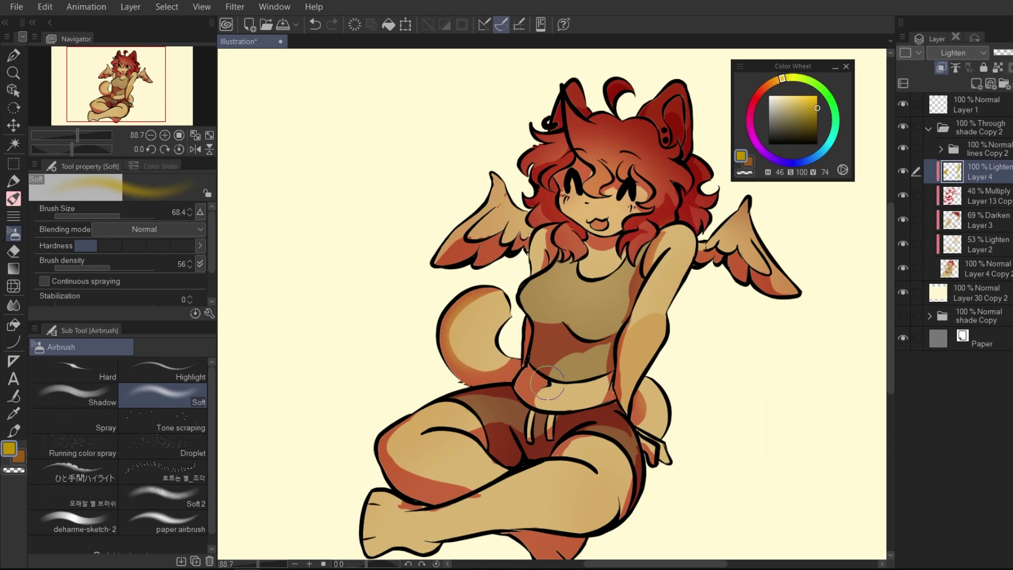
Airbrush the same golden yellow over the shadows on the belly and the bent knee
mouse_move(550, 391)
left_mouse_down()
mouse_move(571, 443)
mouse_move(533, 448)
mouse_move(551, 390)
left_mouse_up()
key("ctrl+z")
mouse_move(425, 427)
left_mouse_down()
mouse_move(403, 428)
mouse_move(398, 460)
left_mouse_up()
key("ctrl+z")
mouse_move(423, 414)
left_mouse_down()
mouse_move(432, 476)
mouse_move(400, 444)
mouse_move(503, 491)
left_mouse_up()
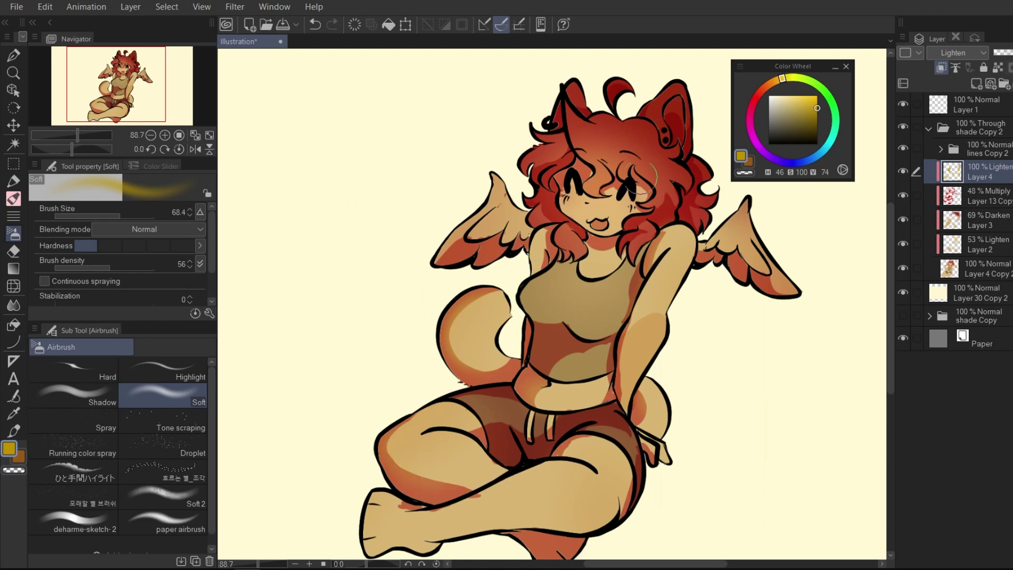
Pick an orange of H 29, S 89, V 85 and airbrush it onto the hair fringe and the shadows of both wings
left_click(649, 143, "alt")
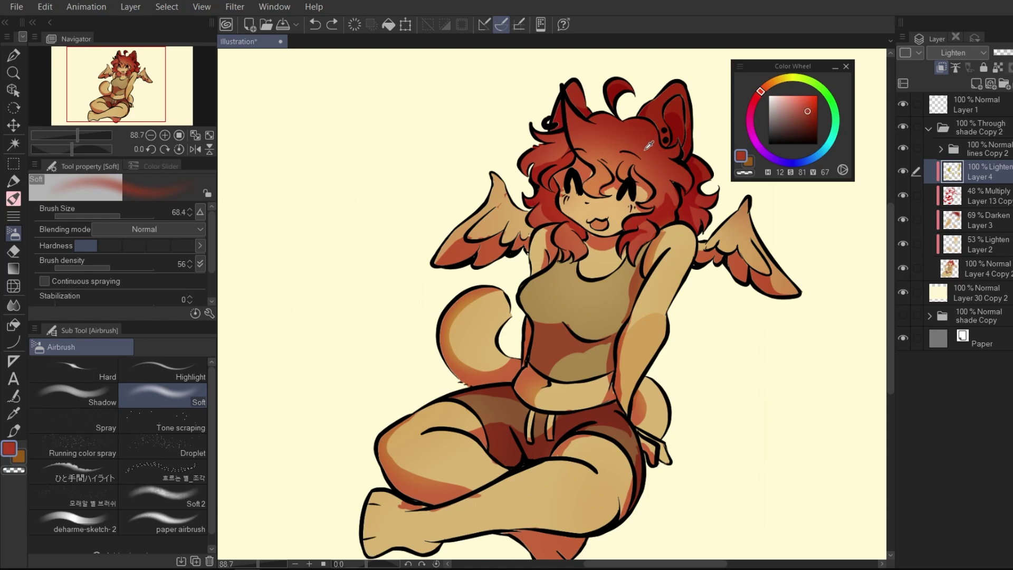
left_click(817, 114)
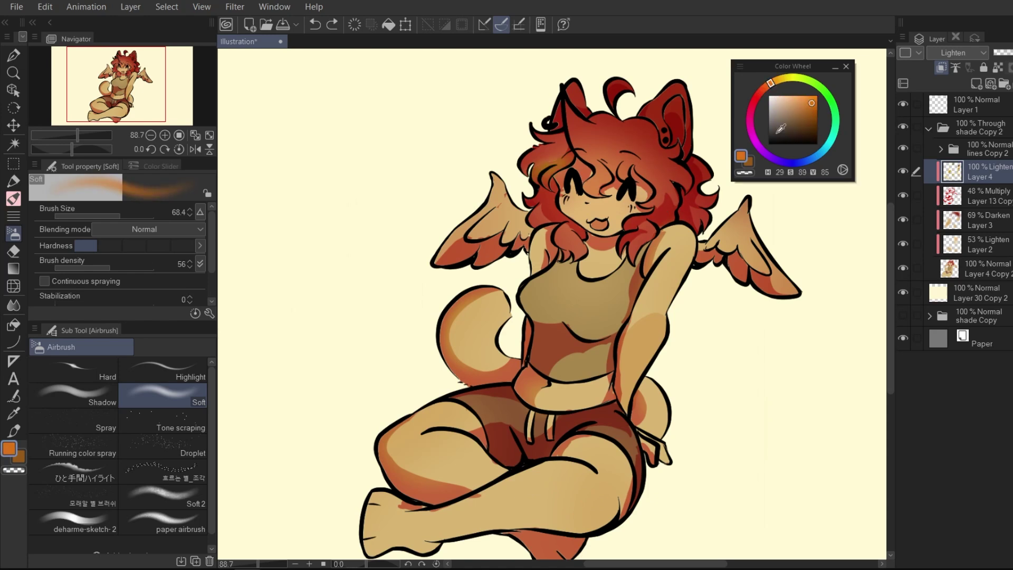
mouse_move(781, 285)
left_mouse_down()
mouse_move(795, 299)
mouse_move(791, 285)
mouse_move(770, 284)
left_mouse_up()
key("ctrl+z")
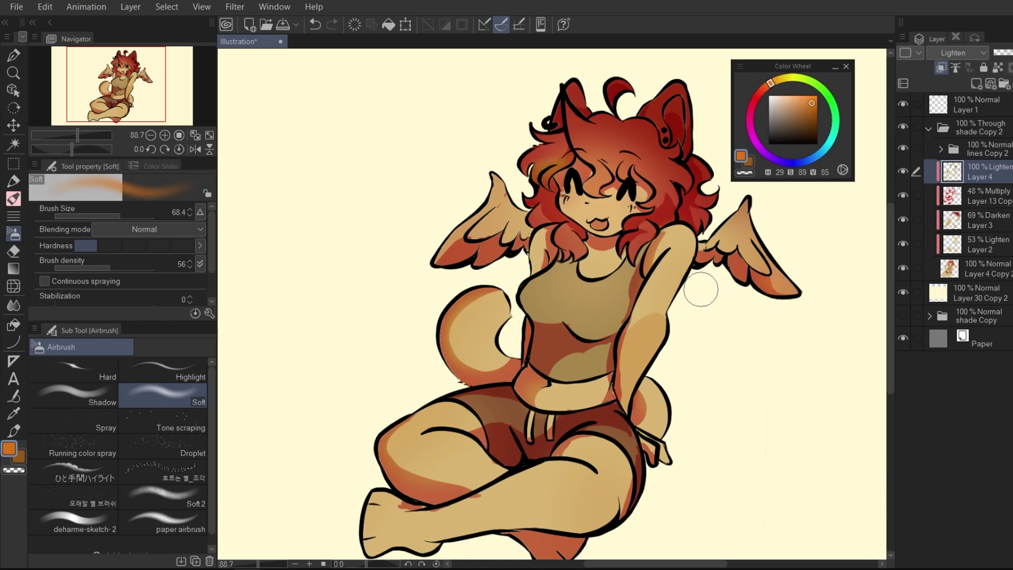
left_click_drag(420, 229, 498, 208)
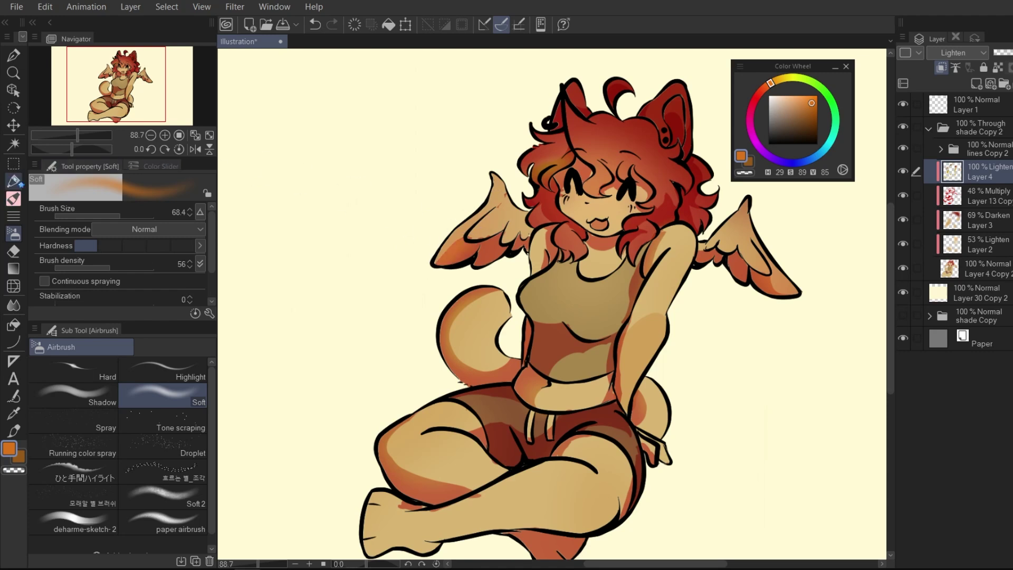
Sample tan from the wing and the foot with the Marker pen and touch up the shadow edge at the ankle
key("p")
left_click(505, 216, "alt")
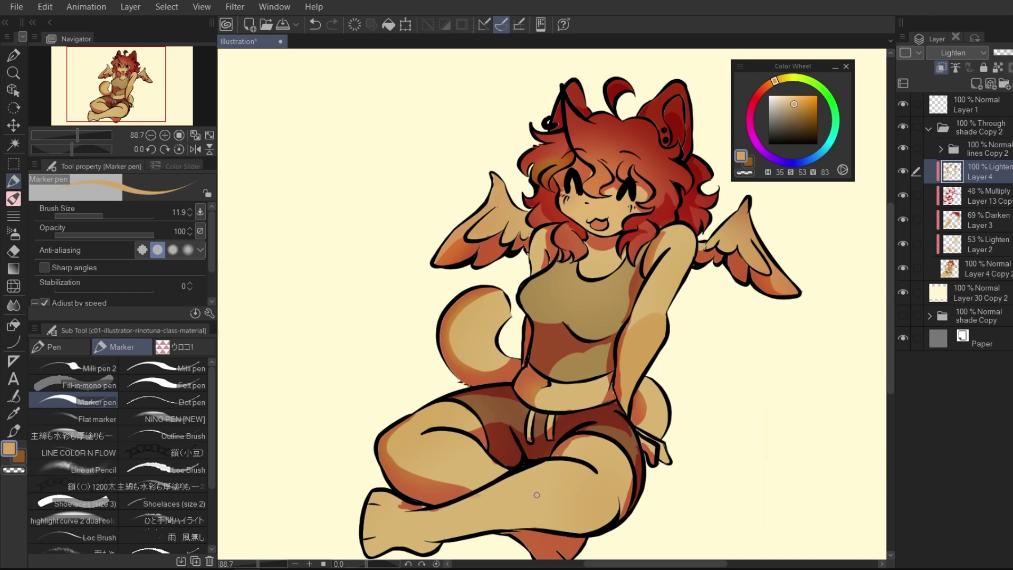
left_click(419, 518, "alt")
left_click_drag(442, 511, 424, 515)
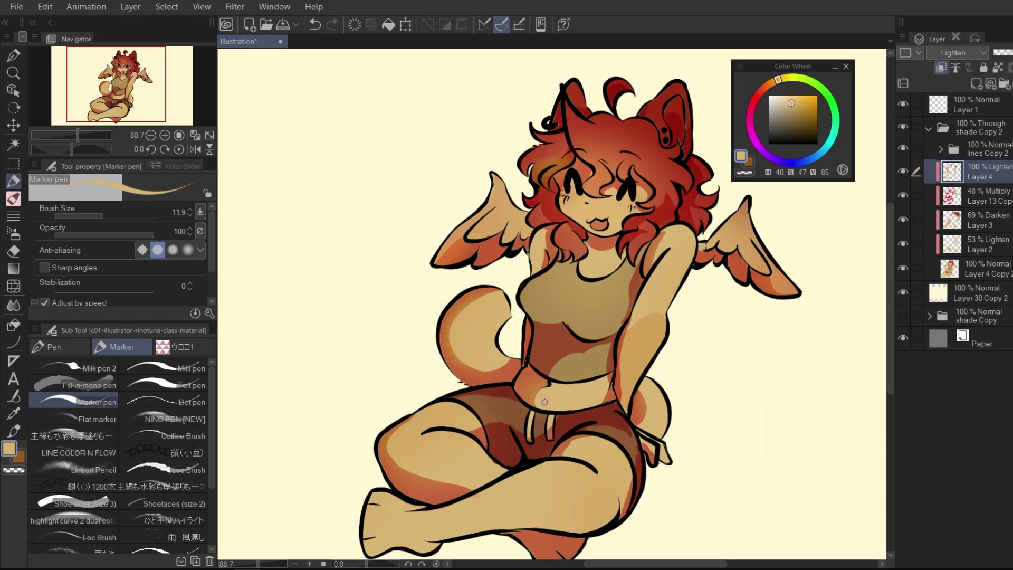
Add a new Normal layer above the clipped Lighten layer and switch to the Soft airbrush
key("ctrl+shift+n")
key("e")
key("b")
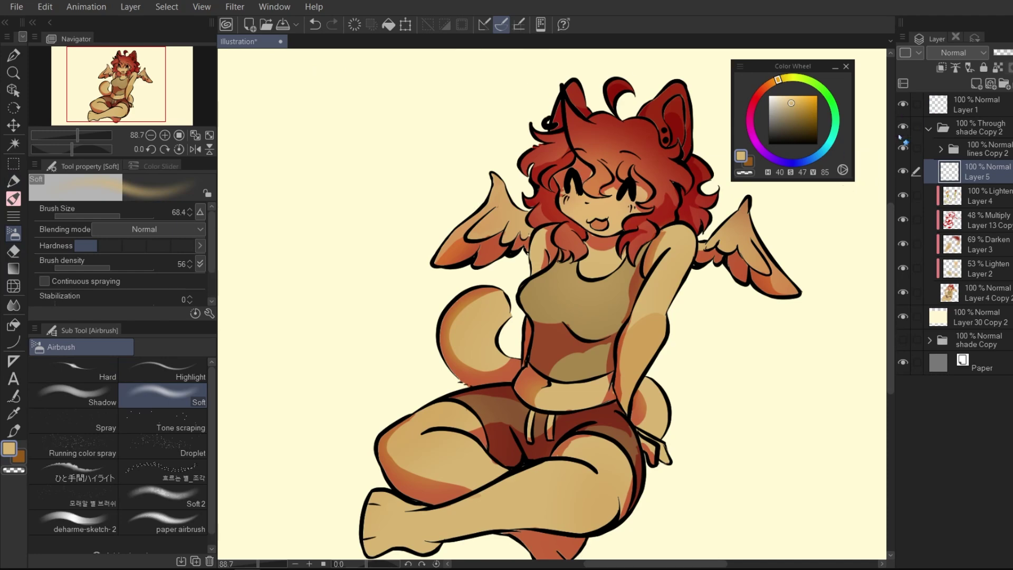
scroll(720, 136, "down", 4)
scroll(619, 185, "up", 2)
scroll(614, 188, "down", 1)
scroll(511, 246, "down", 2)
scroll(657, 185, "up", 3)
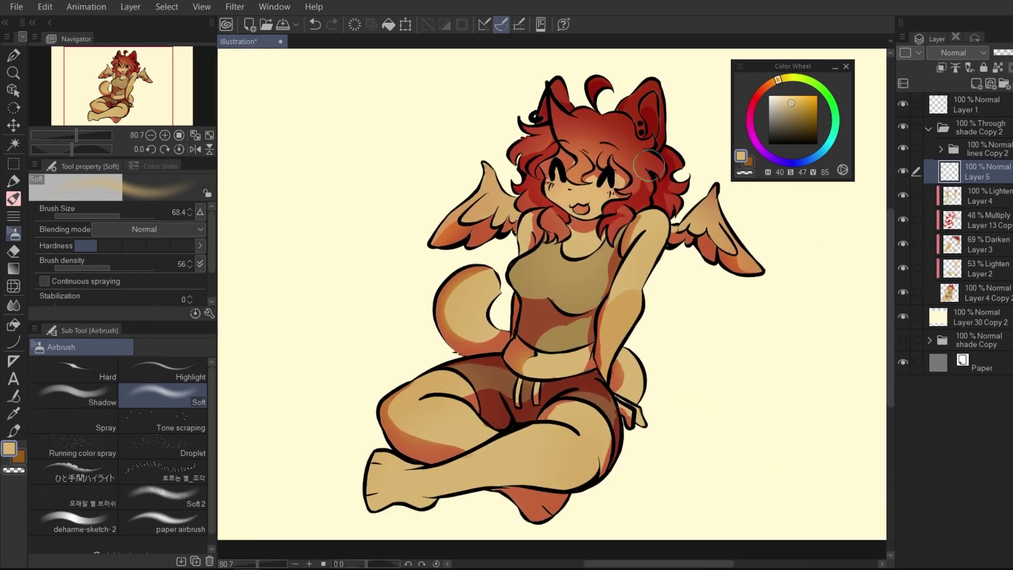
Expand the lines Copy 2 folder and add a new layer above the line art layer inside it
left_click(930, 130)
left_click(928, 128)
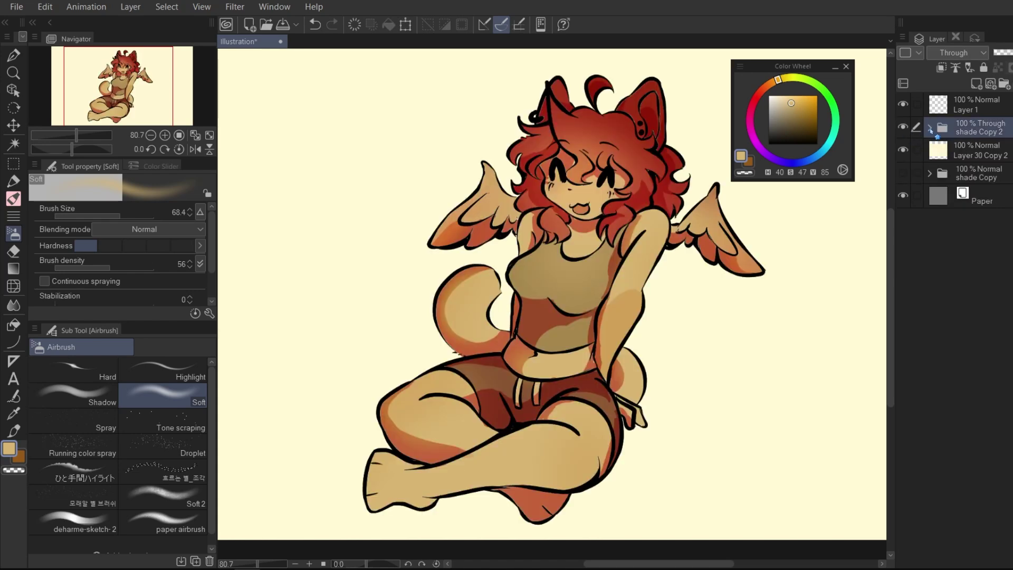
left_click(930, 128)
left_click(948, 172)
left_click(941, 150)
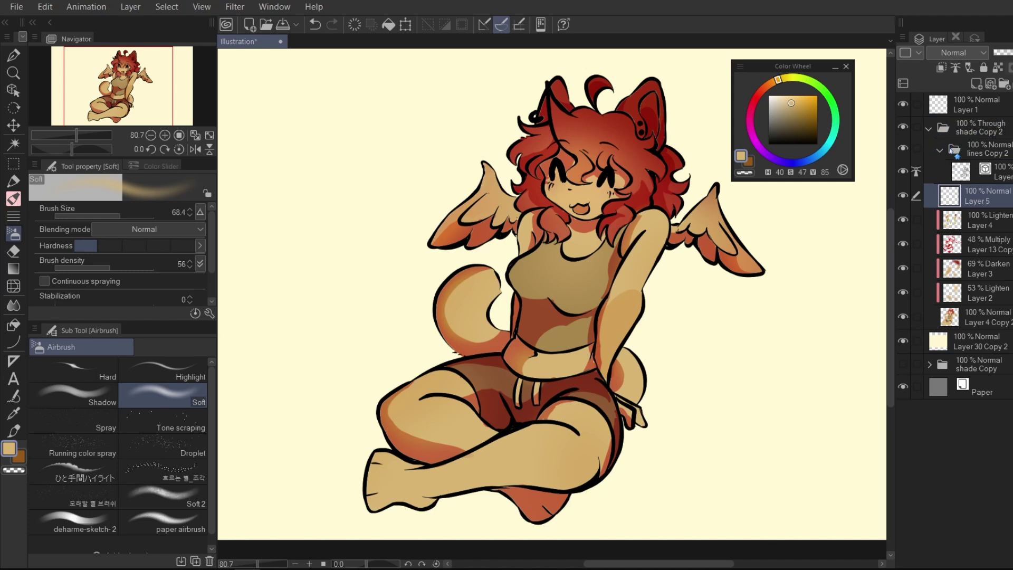
left_click(969, 173)
left_click(976, 84)
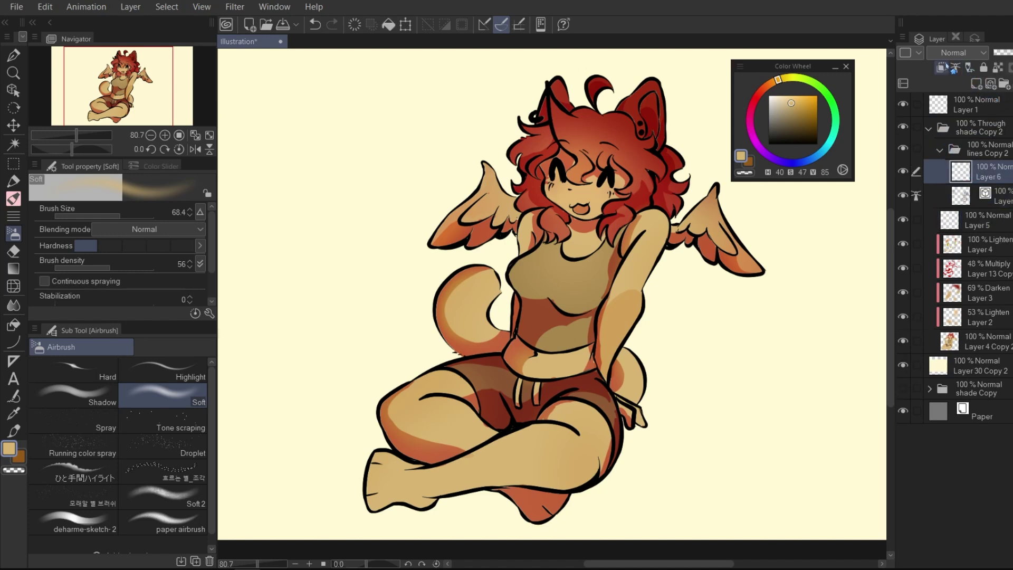
Set the new layer to Lighten and try a size 101.4 Marker pen dab of H 11, S 100, V 45 over the hair
left_click(13, 180)
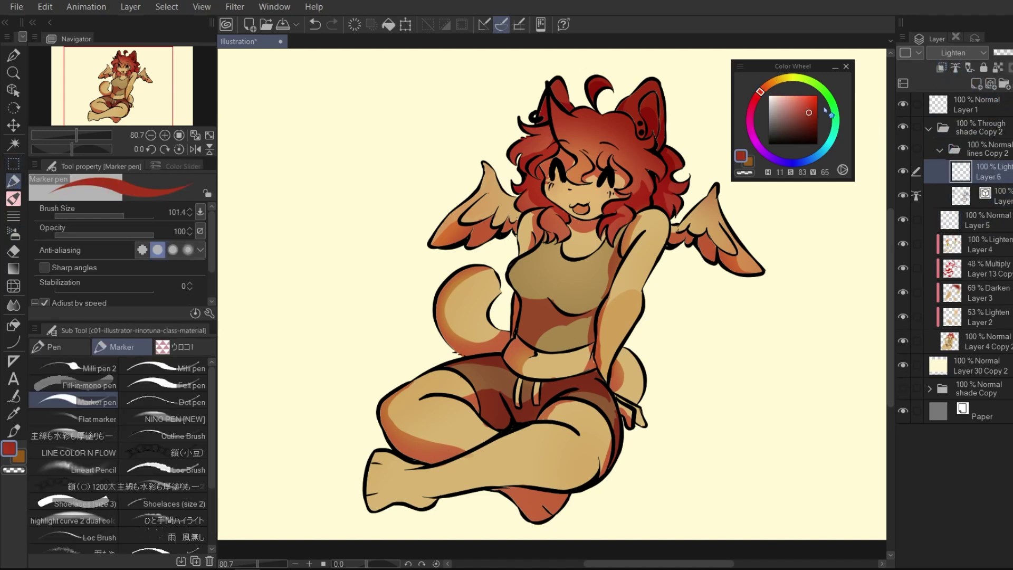
left_click_drag(826, 109, 824, 113)
left_click(663, 147)
key("ctrl+z")
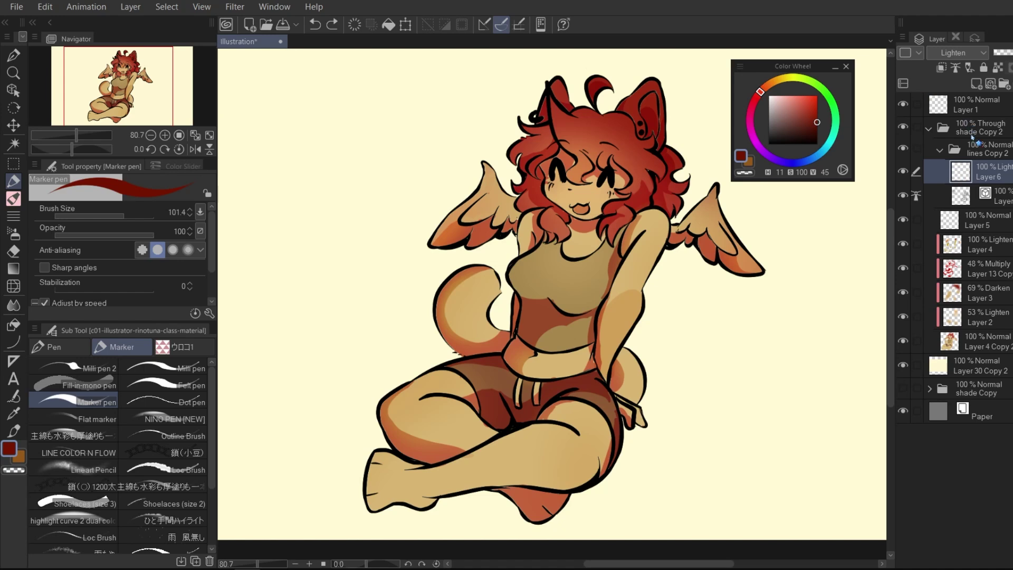
Set the lines Copy 2 folder's blending mode to Through and reselect the Lighten layer inside it
left_click(985, 150)
left_click(955, 52)
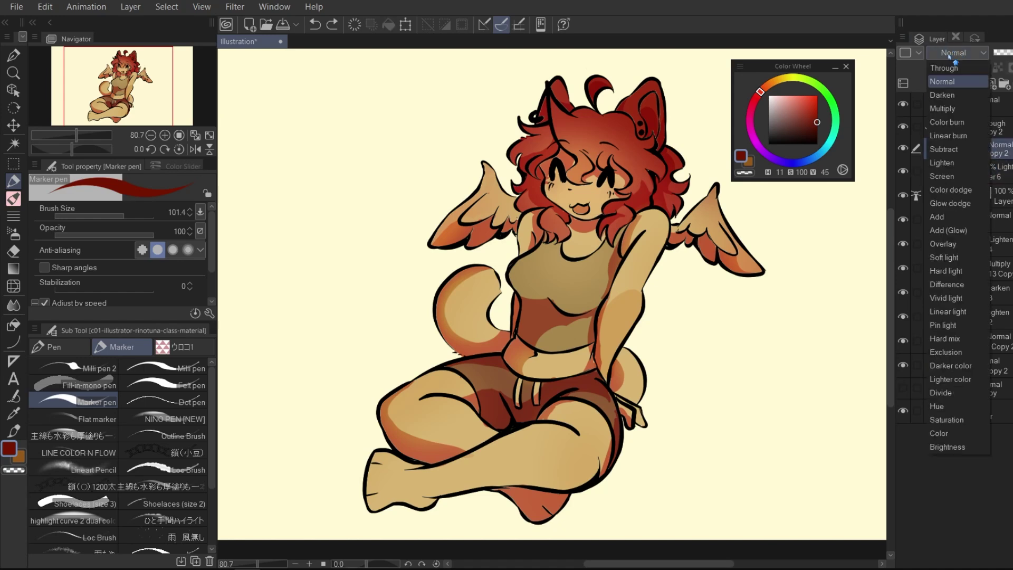
left_click(945, 68)
left_click(989, 171)
key("ctrl+z")
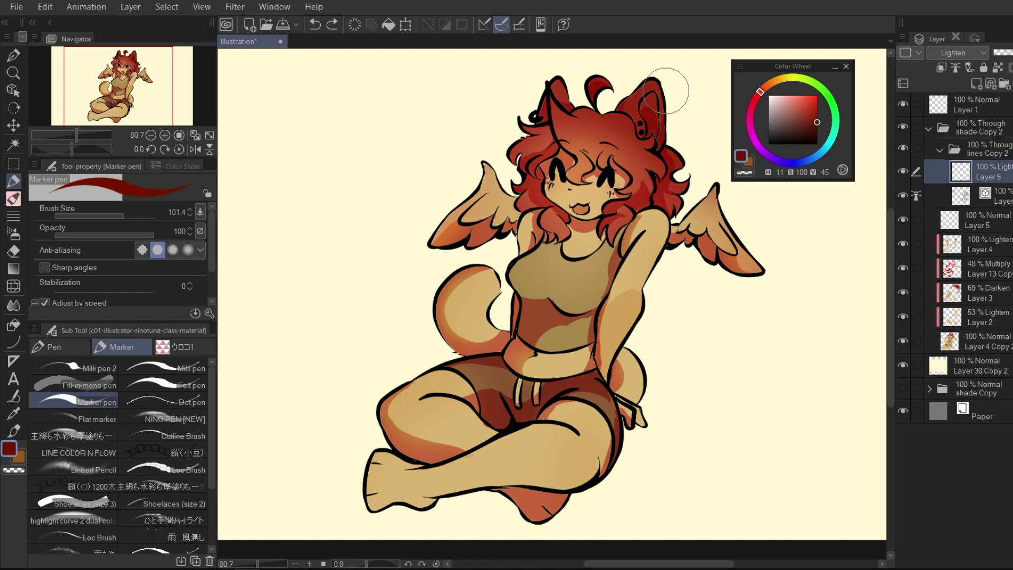
Recolour the line art of the ears and hair with the Marker pen in dark reds of H 11, S 100, V 45 and V 28
left_click(546, 104)
key("ctrl+z")
mouse_move(563, 92)
left_mouse_down()
mouse_move(575, 95)
mouse_move(505, 141)
left_mouse_up()
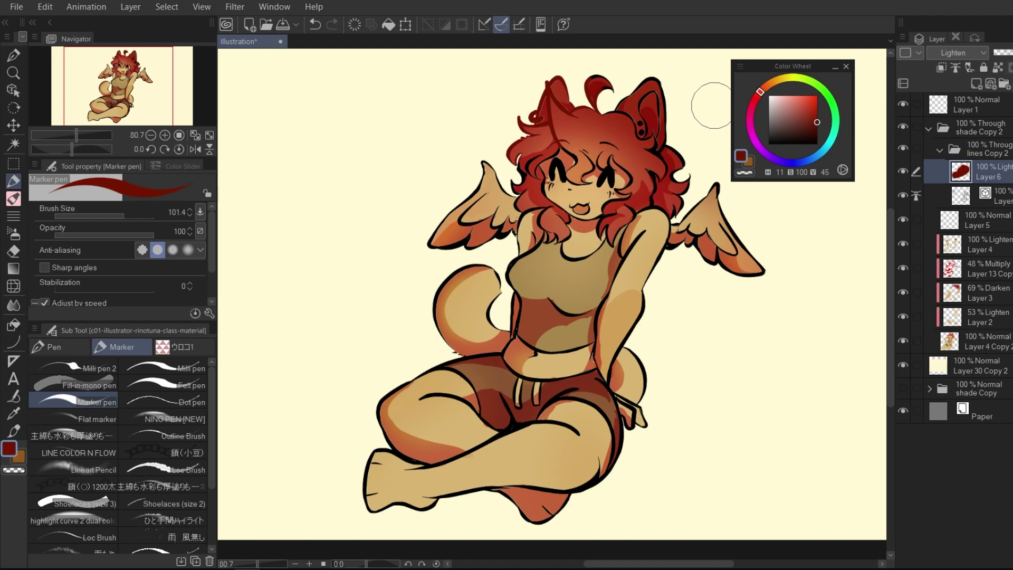
left_click_drag(817, 125, 817, 131)
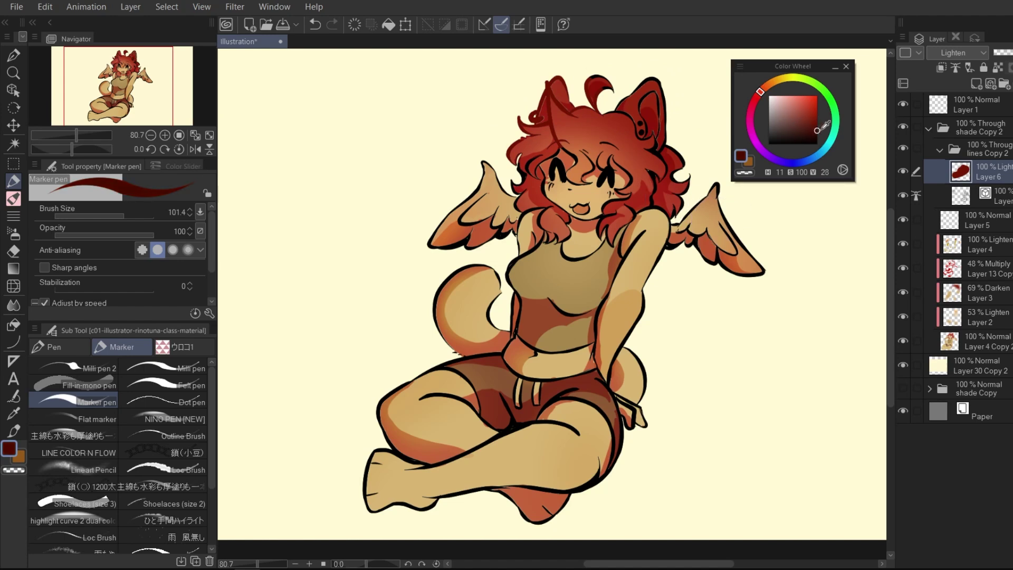
left_click(119, 215)
key("ctrl+z")
mouse_move(632, 117)
left_mouse_down()
mouse_move(655, 162)
mouse_move(645, 113)
mouse_move(652, 162)
left_mouse_up()
key("ctrl+z")
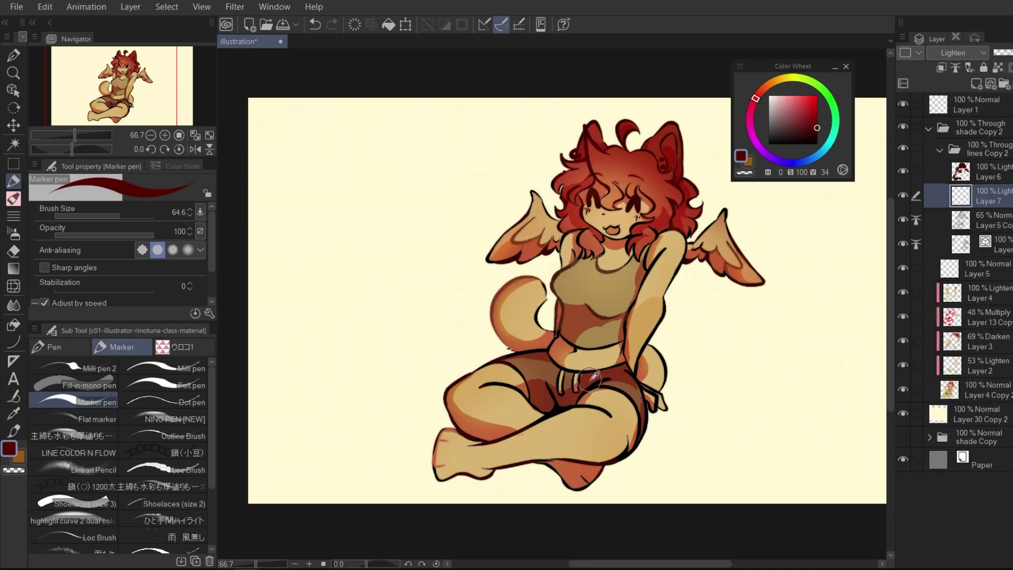
Sample a dark brown of H 13, S 99, V 20 from the shorts and recolour the line art around the arm
left_click(590, 379, "alt")
left_click_drag(643, 281, 671, 289)
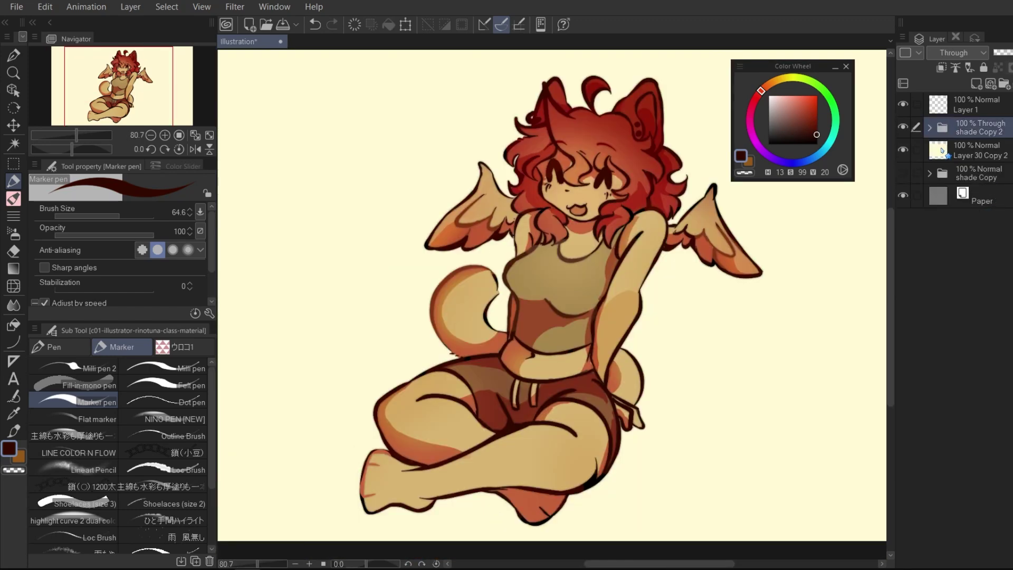
Set the shade Copy 2 folder's blending mode to Normal and Layer 1's to Lighten
left_click(973, 107)
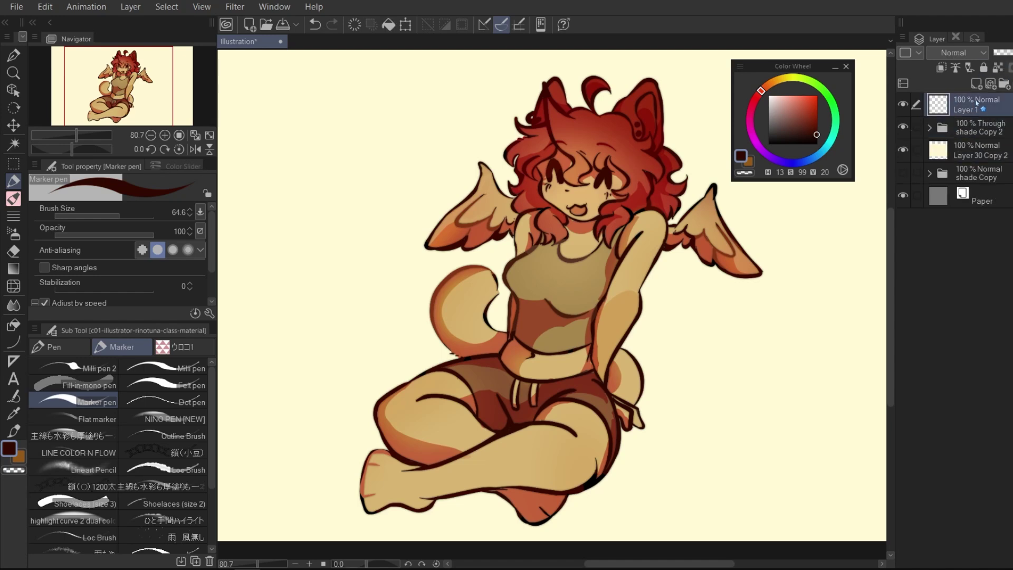
left_click(950, 53)
left_click(948, 54)
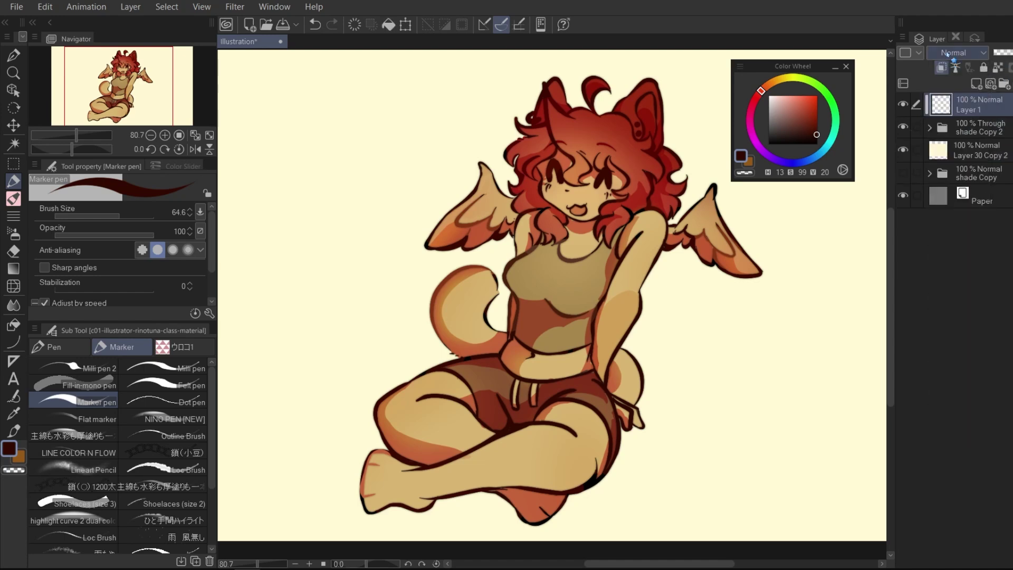
left_click(976, 151)
left_click(976, 127)
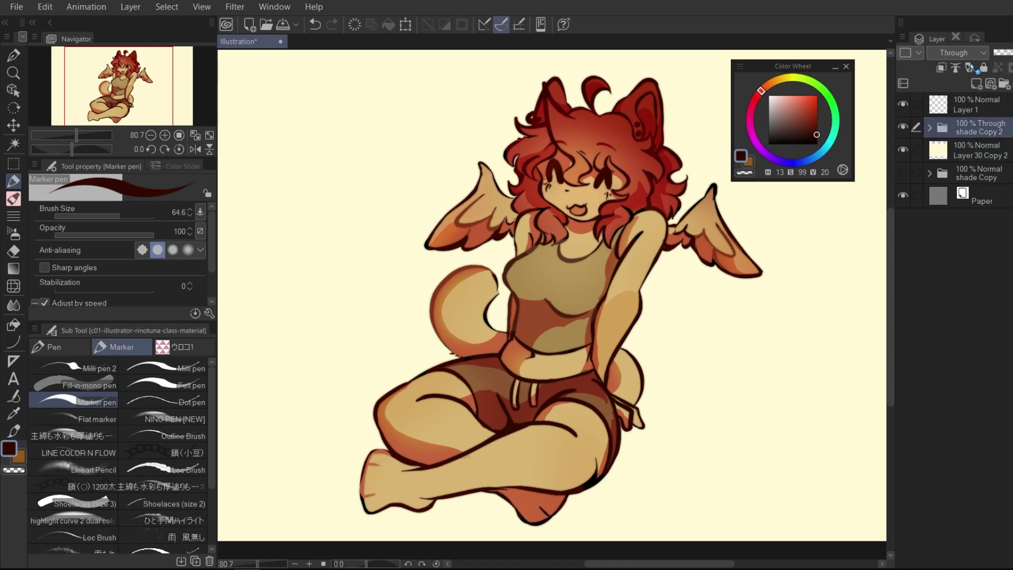
left_click(970, 52)
left_click(942, 163)
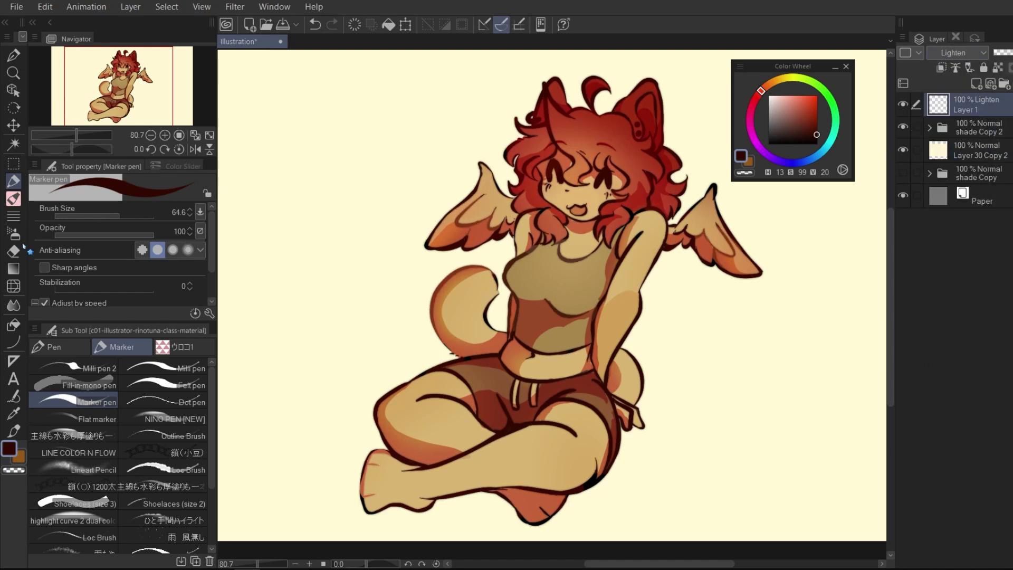
Choose the Soft airbrush at size 312.3 and sample a tan of H 39, S 52, V 70 from the character's top
left_click(17, 267)
left_click(15, 252)
left_click(14, 235)
left_click(142, 217)
left_click_drag(142, 217, 140, 218)
left_click(542, 268, "alt")
left_click(136, 216)
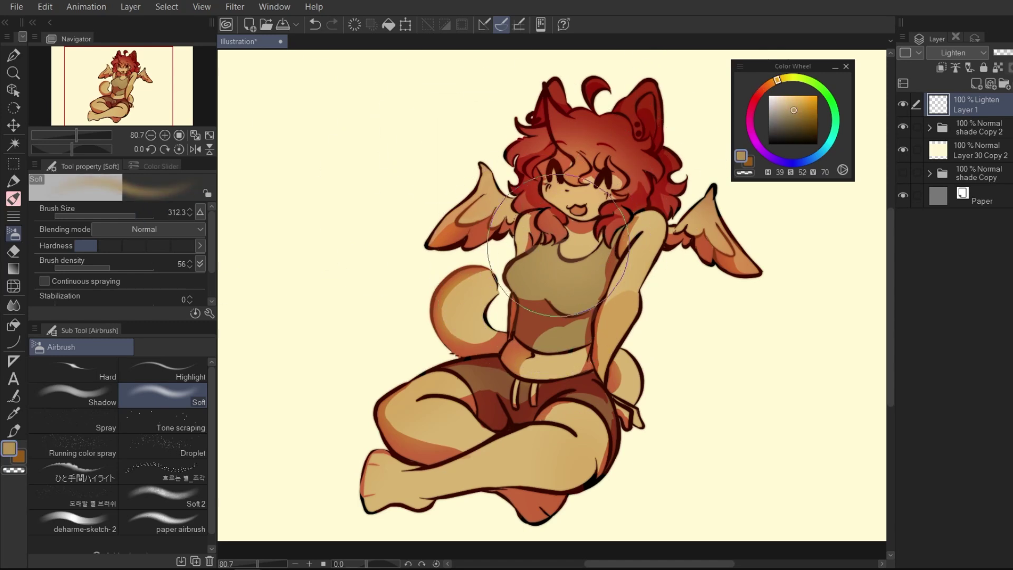
Airbrush a muted tan of H 39, S 55, V 52 over the character's outer edges on the Lighten layer
left_click(787, 116)
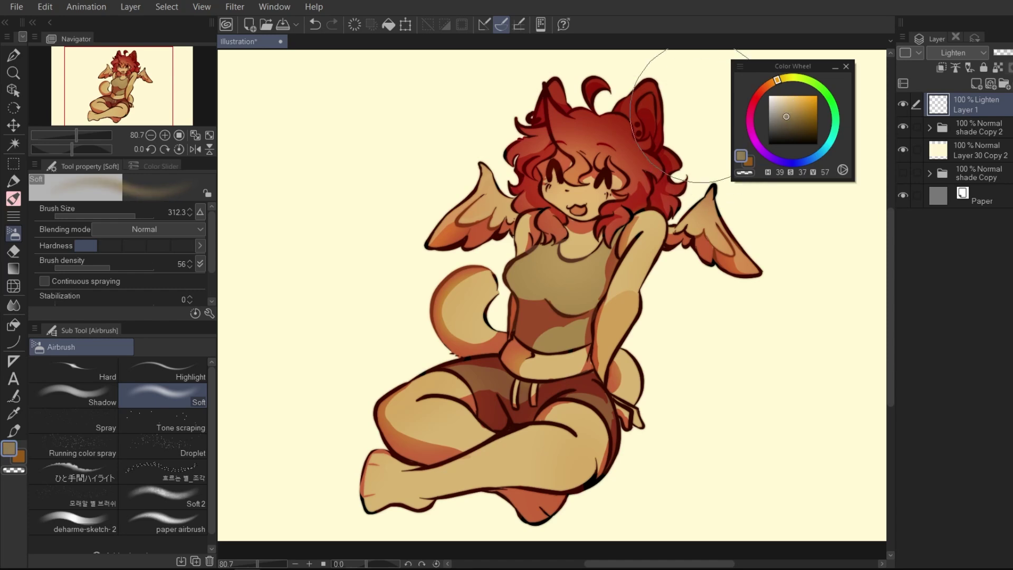
mouse_move(696, 116)
left_mouse_down()
mouse_move(663, 97)
mouse_move(694, 98)
mouse_move(698, 140)
left_mouse_up()
key("ctrl+z")
key("ctrl+z")
key("ctrl+z")
left_click(795, 119)
mouse_move(728, 238)
left_mouse_down()
mouse_move(629, 448)
mouse_move(663, 299)
mouse_move(647, 326)
left_mouse_up()
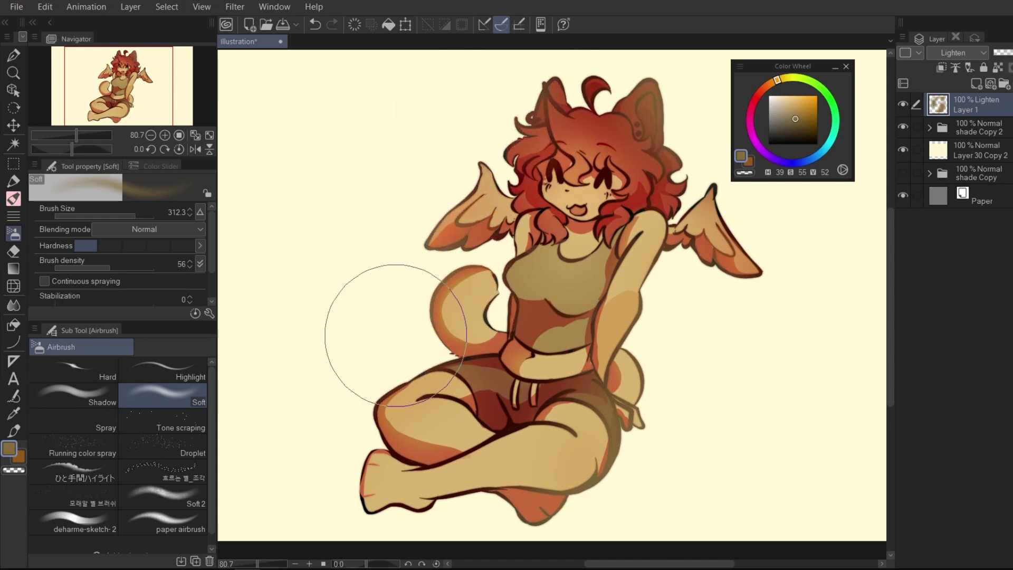
Sample a light tan of H 38, S 51, V 84 from the tail and airbrush the tail, wing and hair edges at size 188.2
left_click(462, 294, "alt")
left_click_drag(460, 297, 433, 304)
key("ctrl+z")
left_click_drag(137, 216, 131, 217)
left_click_drag(467, 275, 424, 338)
key("ctrl+z")
left_click_drag(485, 278, 438, 346)
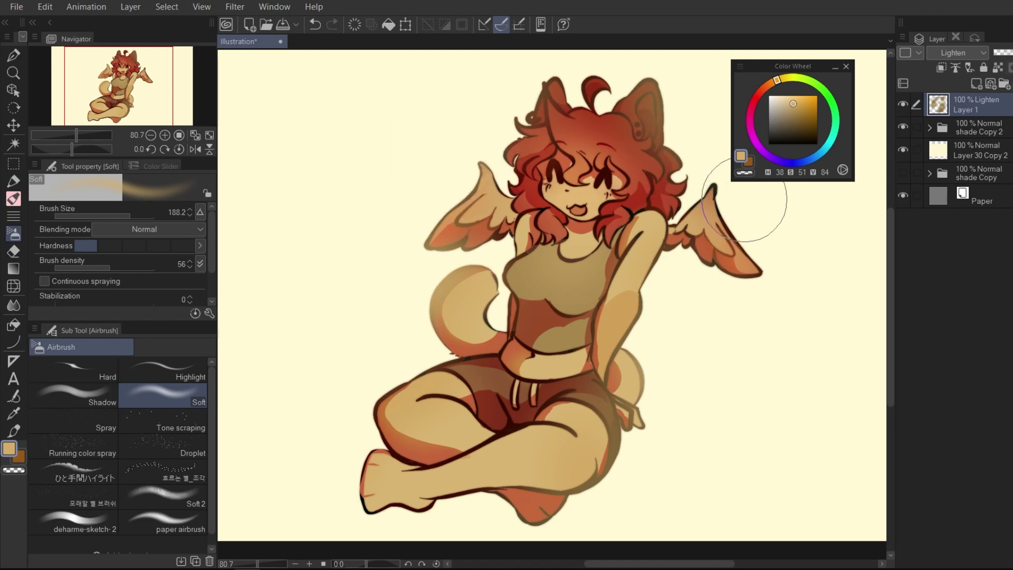
left_click_drag(711, 170, 725, 207)
mouse_move(593, 87)
left_mouse_down()
mouse_move(602, 79)
mouse_move(535, 105)
left_mouse_up()
Set Layer 1's opacity to 96% and hide the layer
scroll(623, 223, "down", 4)
scroll(681, 211, "up", 3)
left_click_drag(1012, 52, 1012, 53)
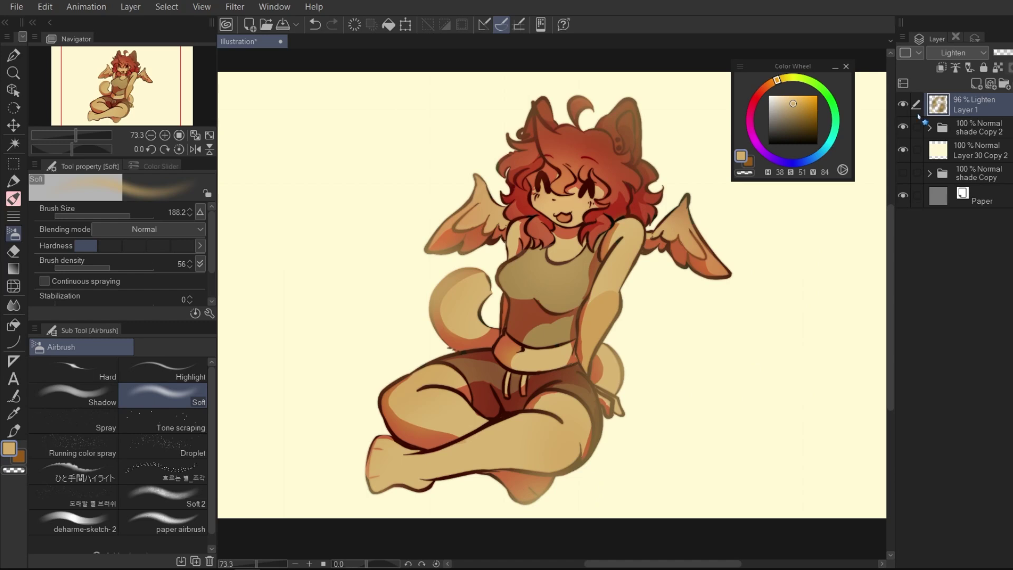
left_click(903, 104)
Create a new raster layer above Layer 1 and set its blending mode to Lighten
left_click(978, 84)
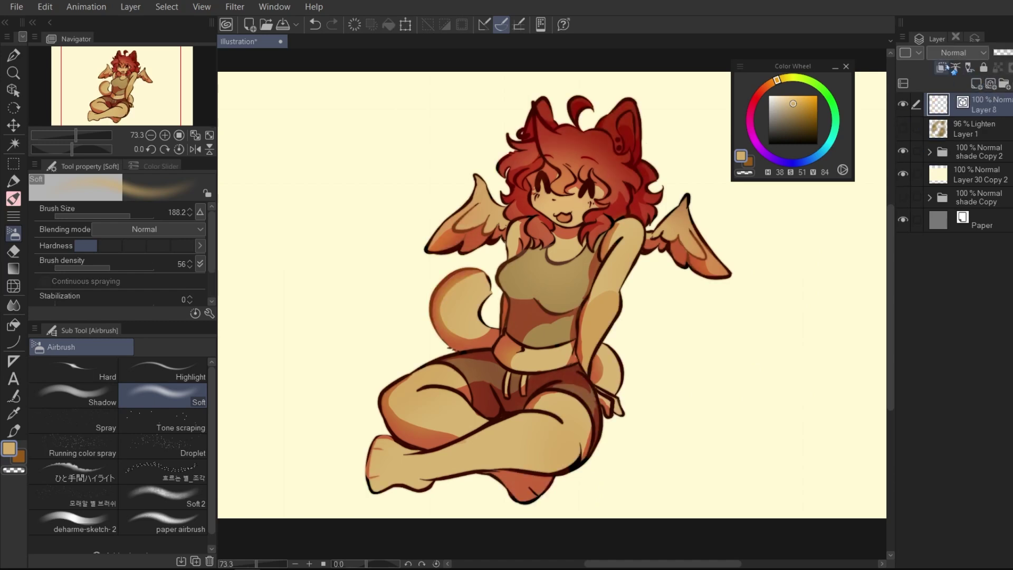
left_click(956, 52)
left_click(957, 52)
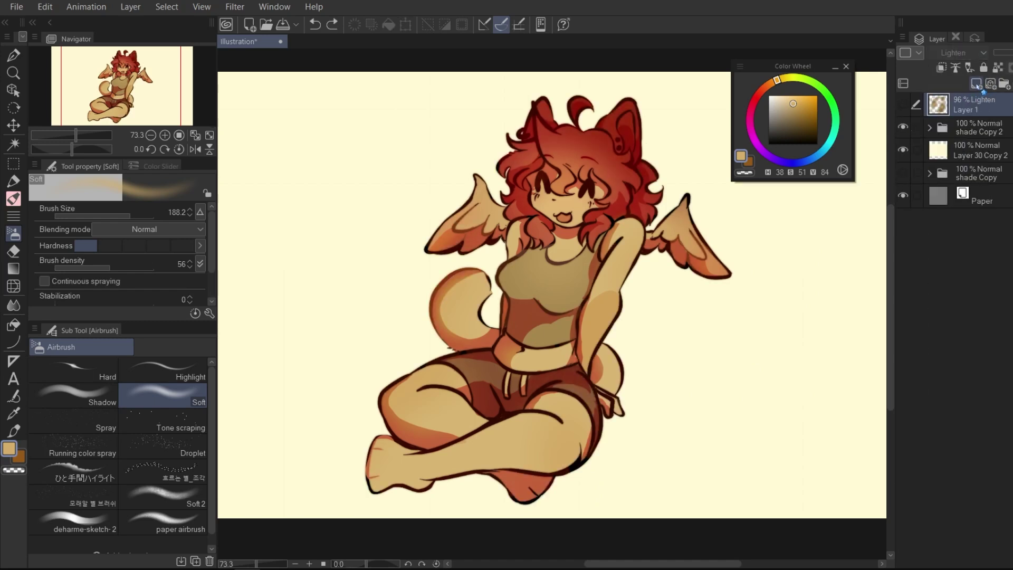
left_click(963, 52)
left_click(967, 145)
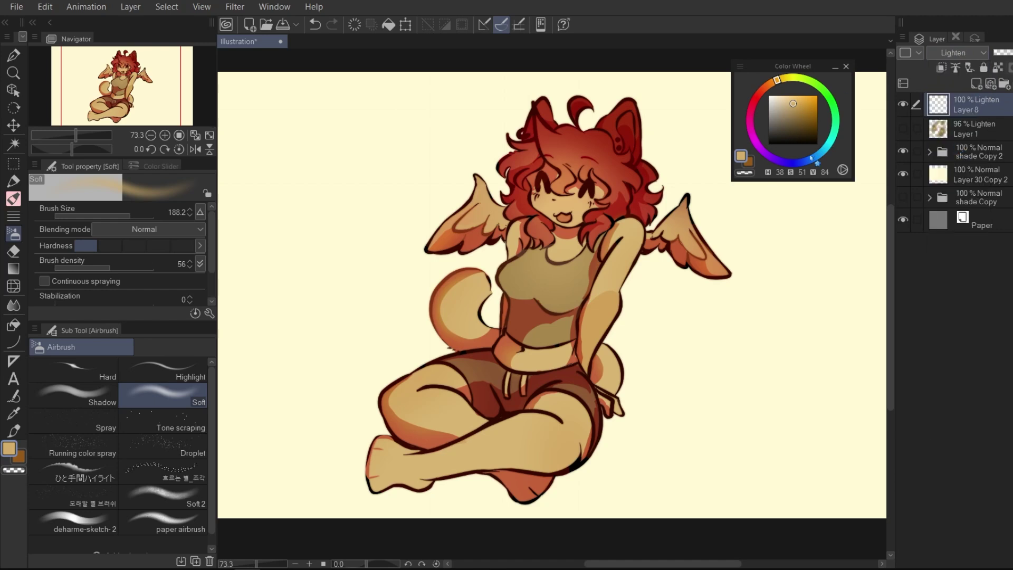
Airbrush blue ambient light of H 222, S 51, V 67 over the edges of the ear, hair, wing, arm and knee
left_click_drag(811, 158, 806, 160)
left_click(794, 111)
mouse_move(676, 136)
left_mouse_down()
mouse_move(674, 174)
mouse_move(661, 158)
mouse_move(692, 152)
mouse_move(705, 167)
mouse_move(720, 227)
mouse_move(714, 293)
mouse_move(703, 226)
mouse_move(706, 316)
mouse_move(676, 271)
mouse_move(654, 279)
mouse_move(643, 372)
mouse_move(568, 506)
mouse_move(605, 384)
left_mouse_up()
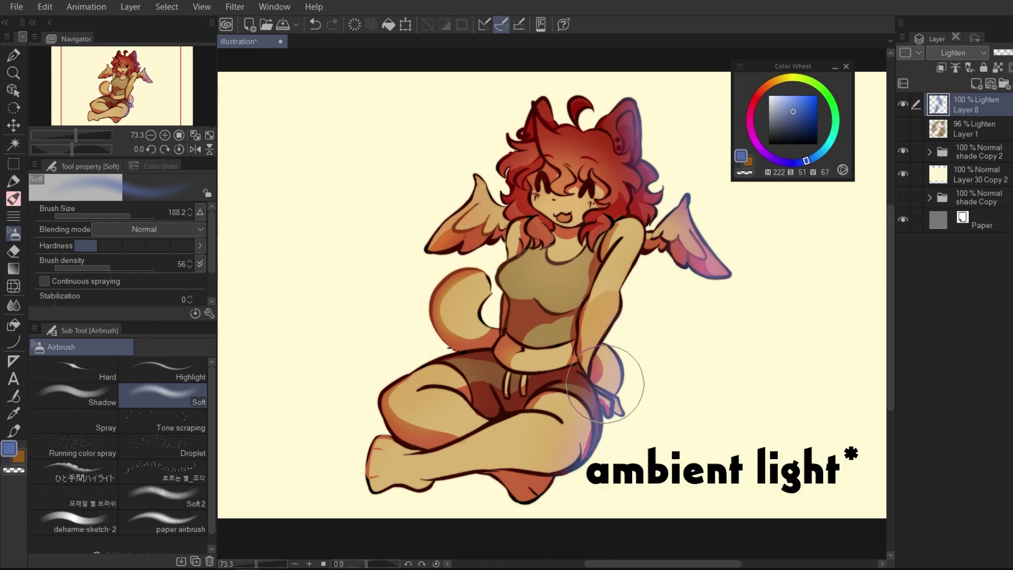
mouse_move(587, 102)
left_mouse_down()
mouse_move(566, 86)
mouse_move(551, 94)
mouse_move(572, 125)
mouse_move(591, 101)
left_mouse_up()
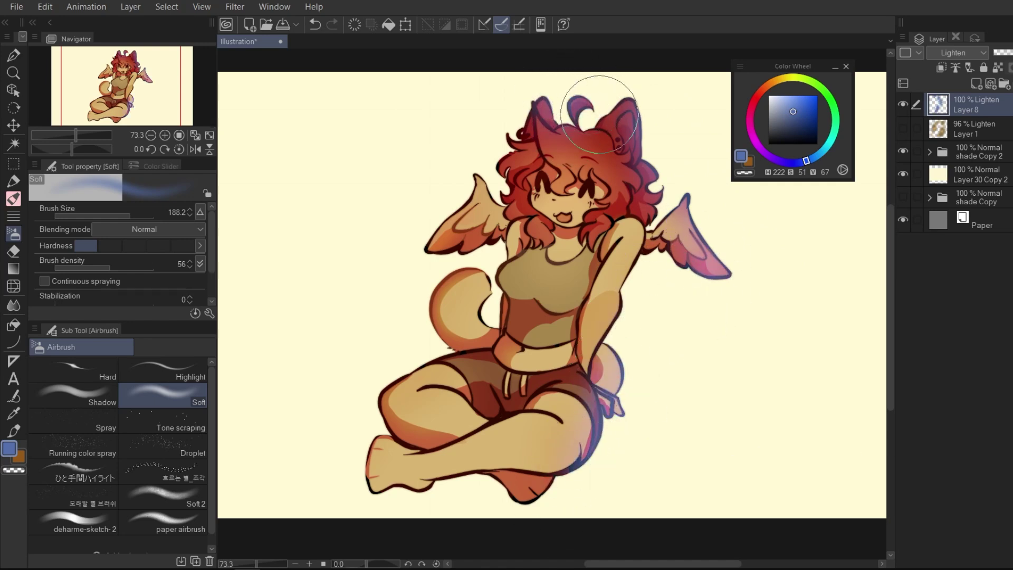
mouse_move(652, 269)
left_mouse_down()
mouse_move(631, 324)
mouse_move(614, 337)
left_mouse_up()
Airbrush a paler blue of H 222, S 22, V 74 over the wings, shorts, knee and foot on Layer 8
left_click(778, 108)
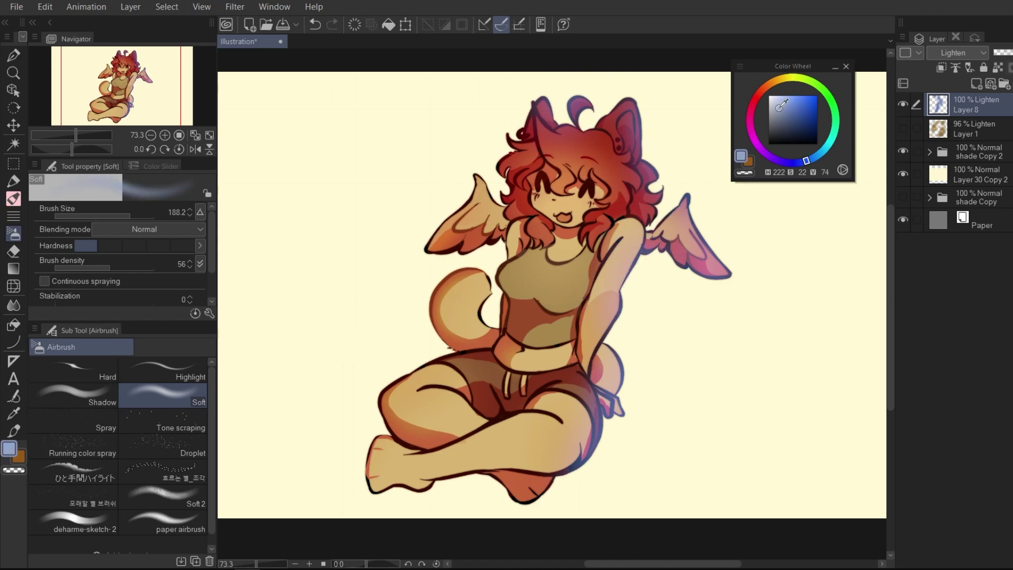
mouse_move(685, 118)
left_mouse_down()
mouse_move(685, 168)
mouse_move(688, 199)
left_mouse_up()
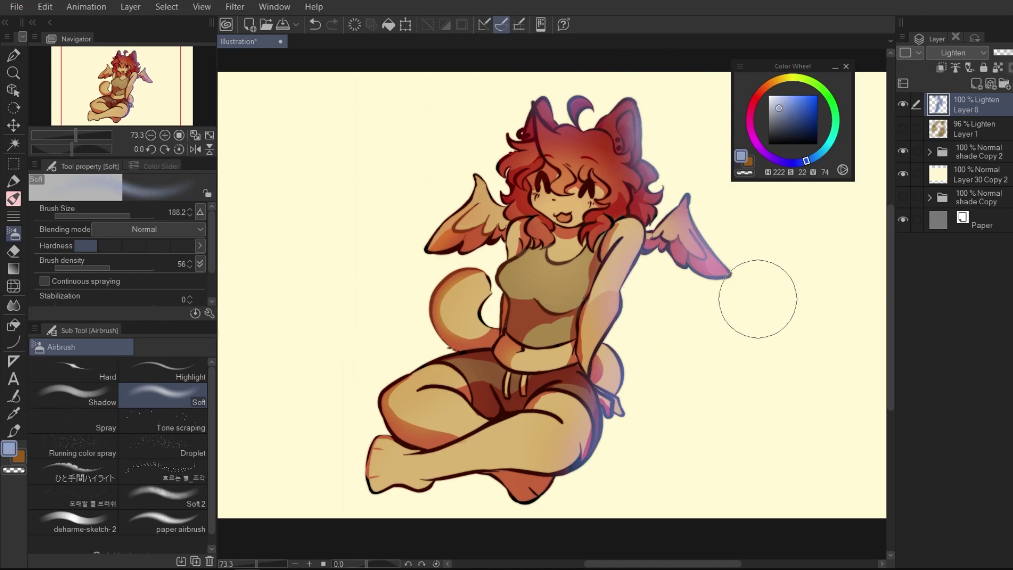
left_click_drag(607, 390, 581, 470)
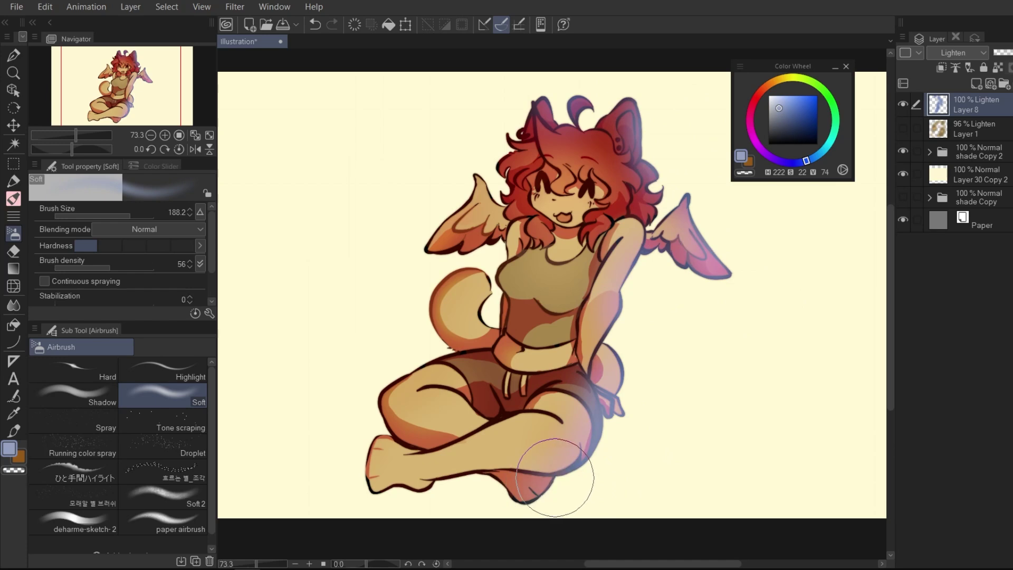
left_click(960, 133)
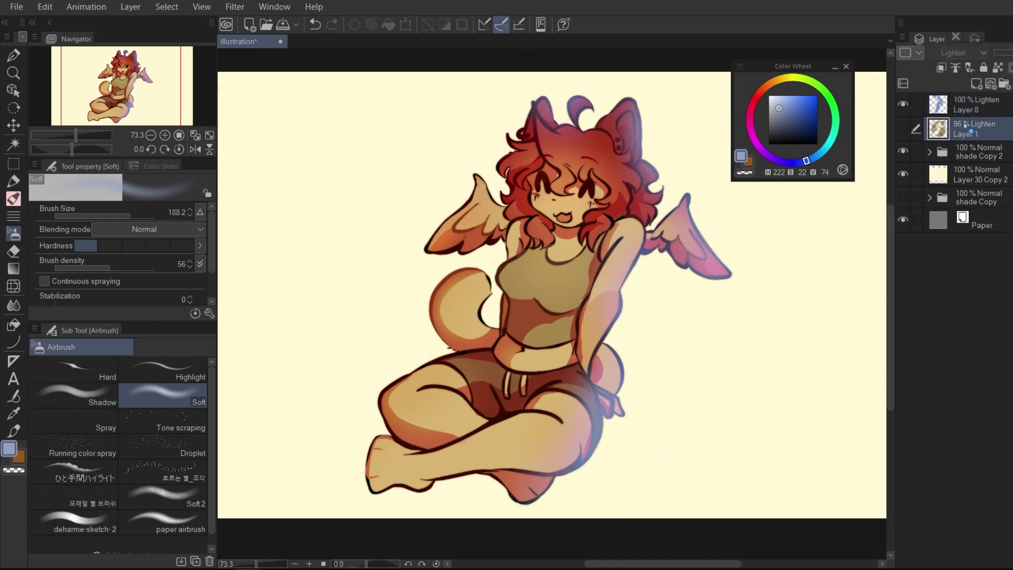
left_click(963, 111)
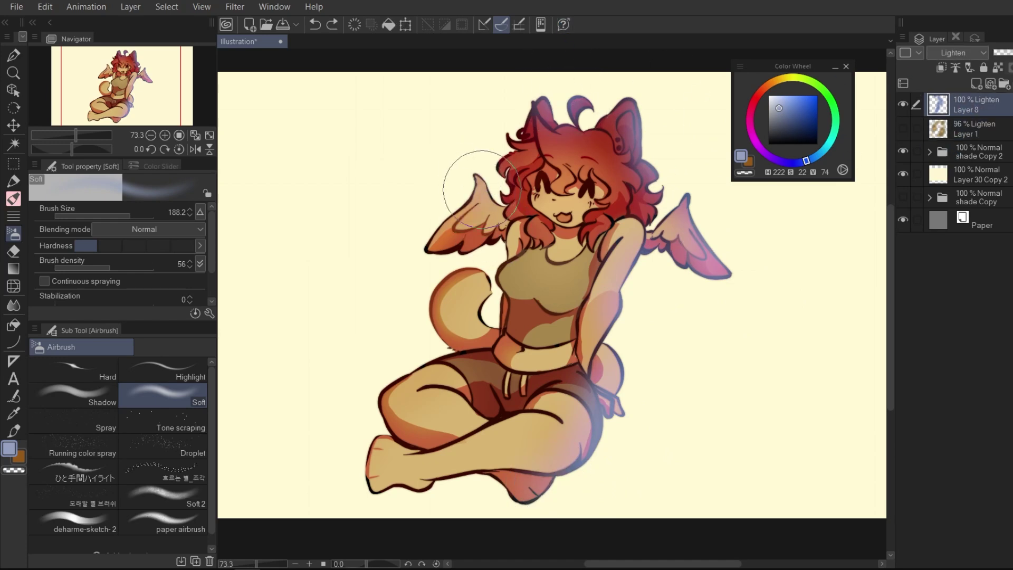
Add a Multiply layer between the two Lighten layers and clip all three to the shade Copy 2 folder
left_click(941, 131)
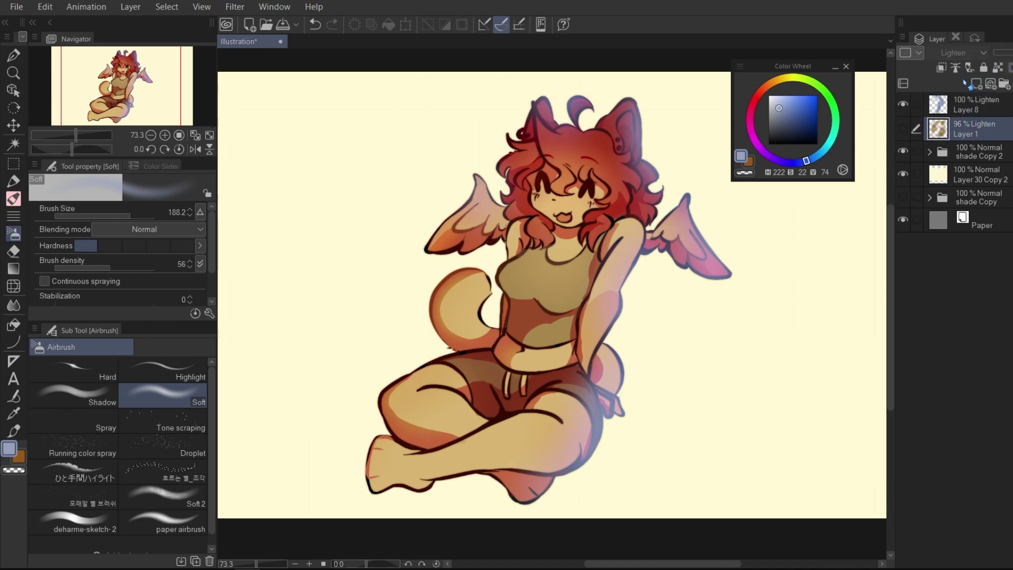
left_click(975, 83)
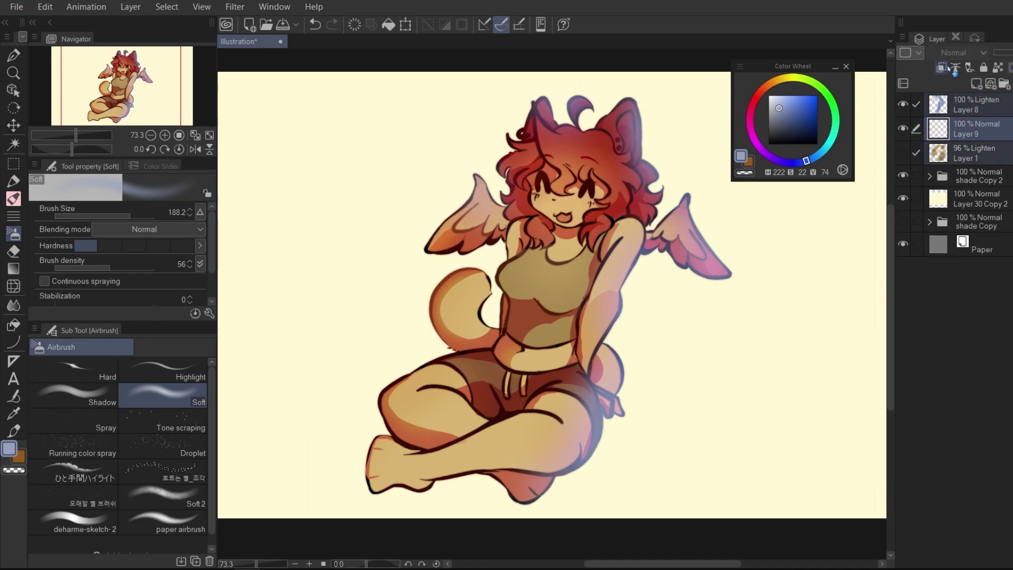
left_click(947, 68)
left_click(961, 53)
left_click(950, 80)
Cover the Multiply layer with Foreground to transparent gradients, ending with H 222, S 100, V 67, and set its opacity to 49%
left_click(789, 120)
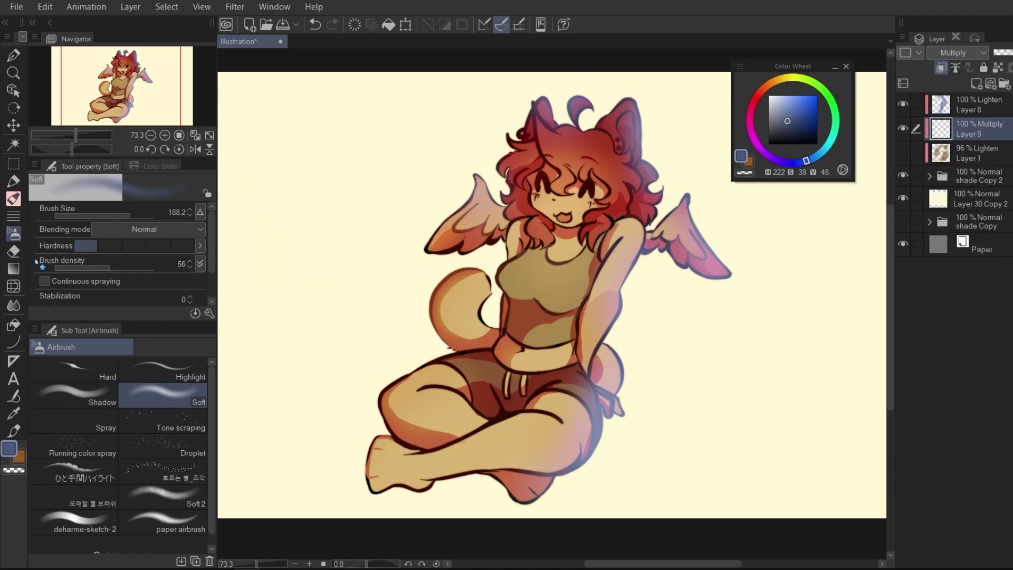
left_click(11, 270)
left_click_drag(431, 169, 380, 85)
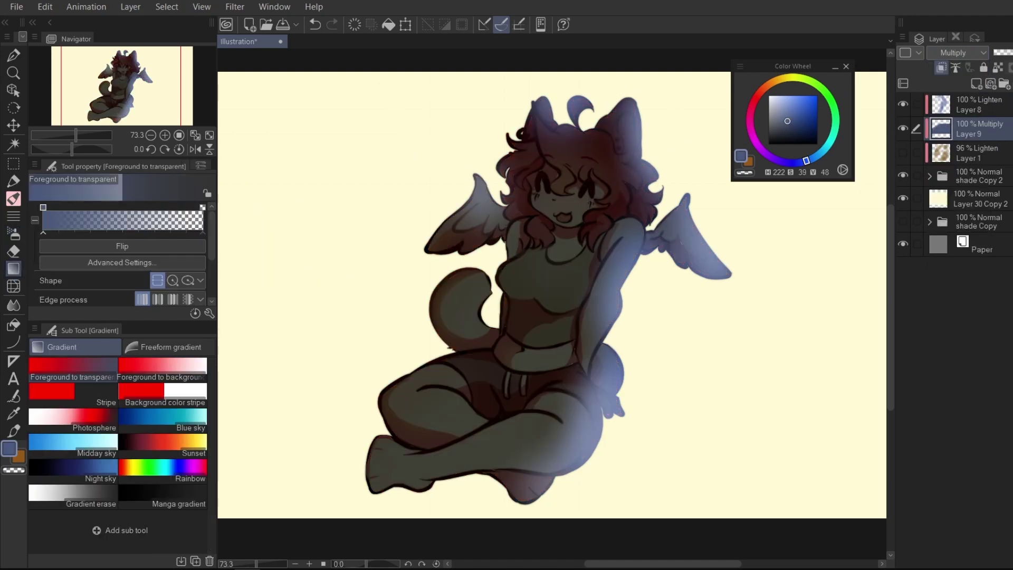
left_click(1011, 53)
left_click(799, 108)
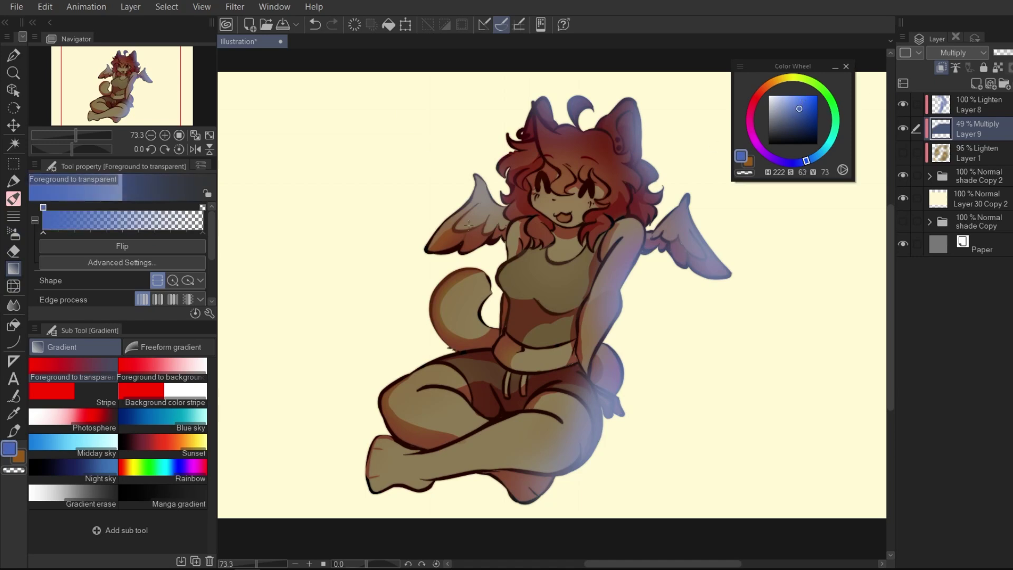
left_click(820, 113)
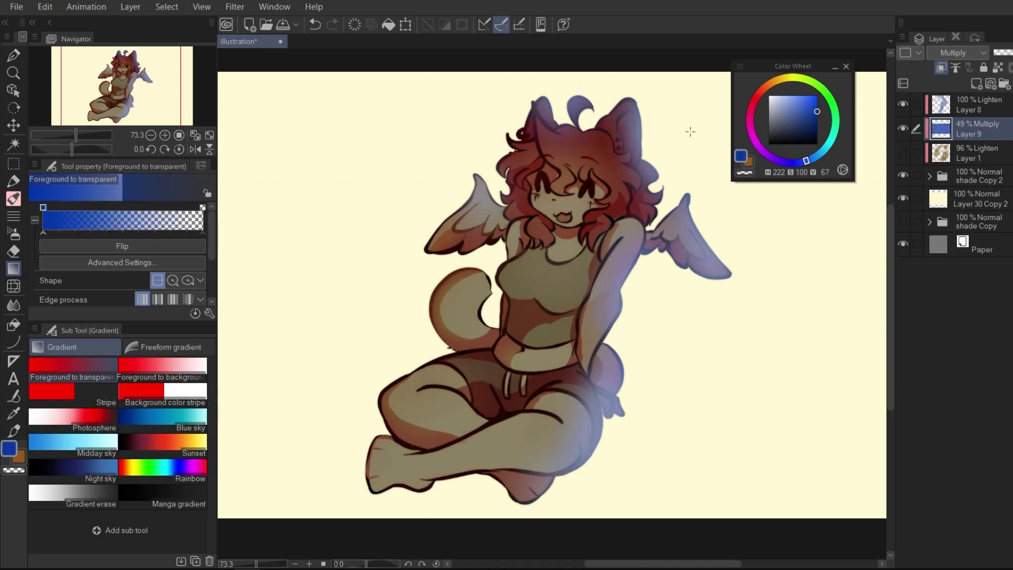
Darken the blue light on Layer 8 with Hue/Saturation/Luminosity, setting Luminosity to -30
left_click(942, 113)
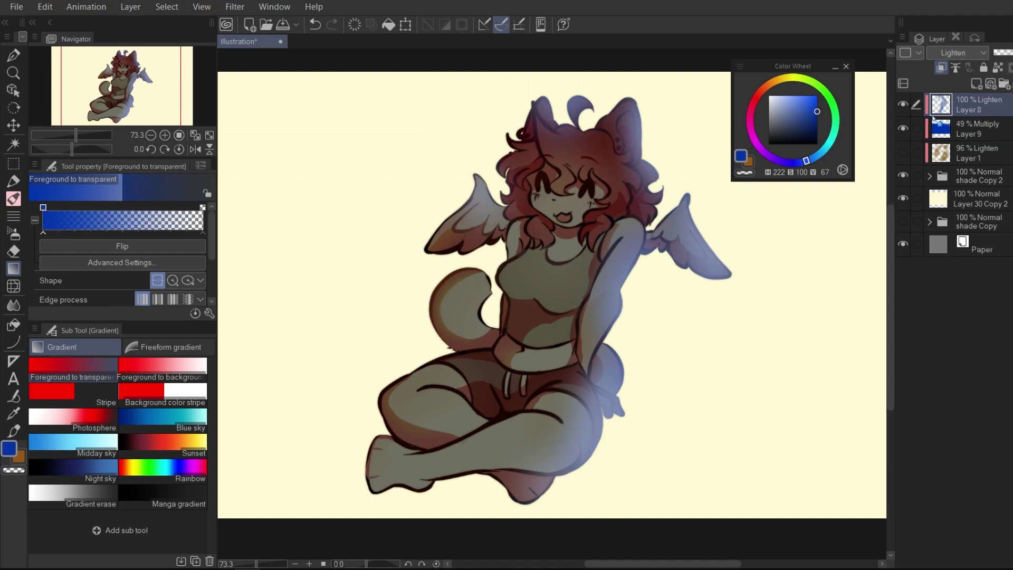
key("ctrl+u")
left_click_drag(817, 515, 794, 506)
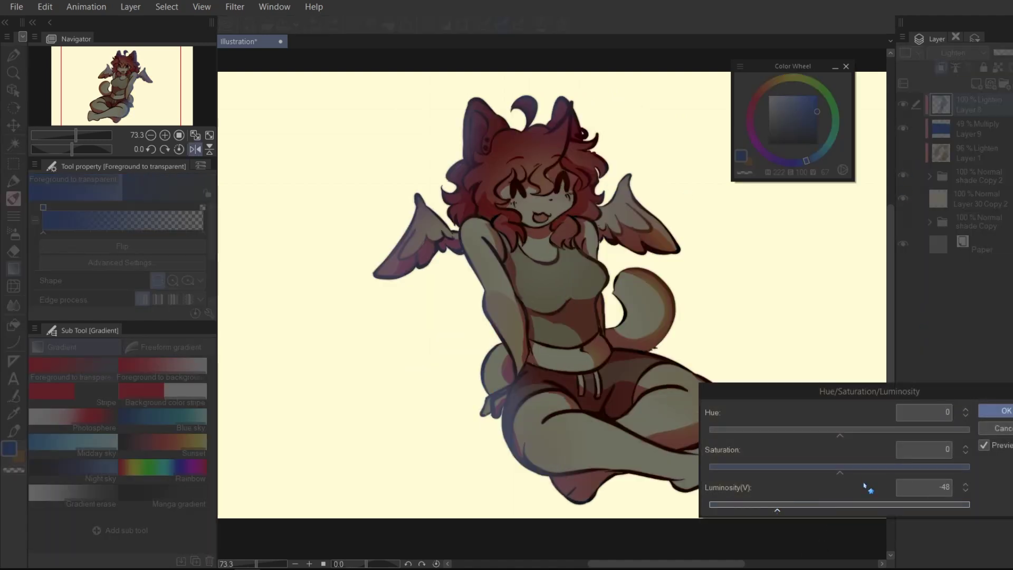
left_click_drag(792, 507, 800, 510)
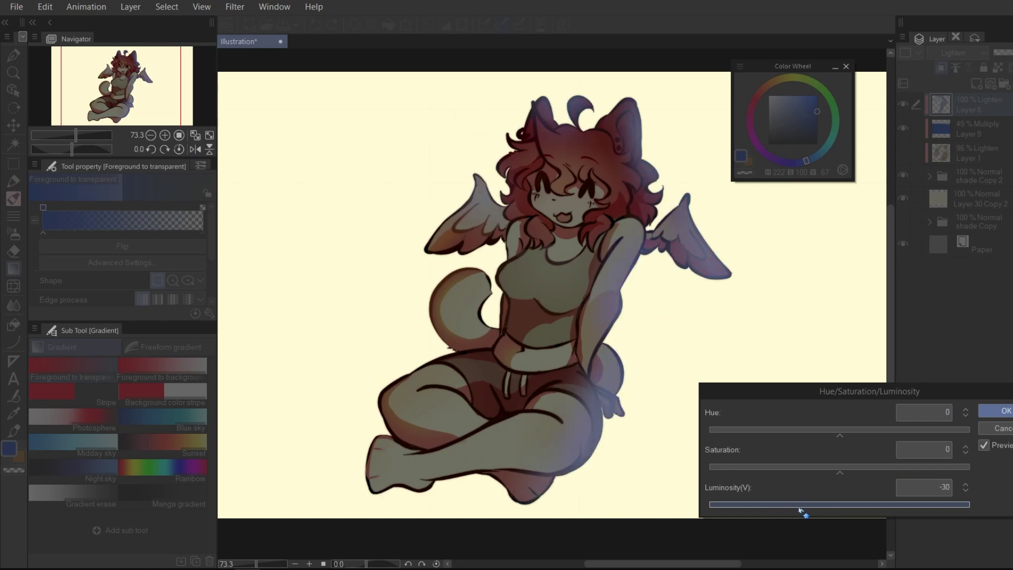
left_click(1002, 411)
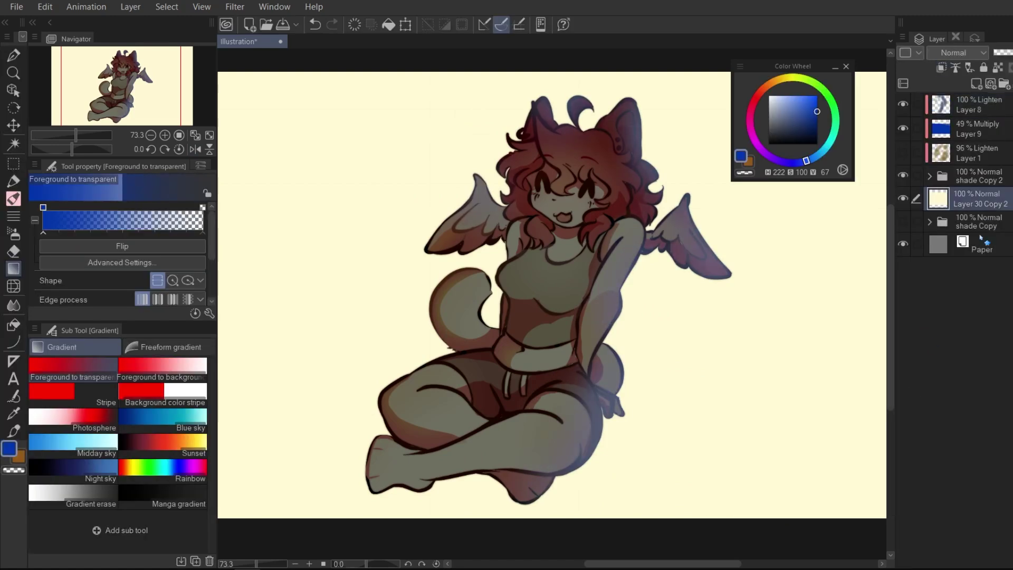
Turn the background on Layer 30 Copy 2 black by setting its Luminosity to -100
left_click(934, 251)
left_click(944, 203)
key("ctrl+u")
left_click_drag(790, 507, 673, 504)
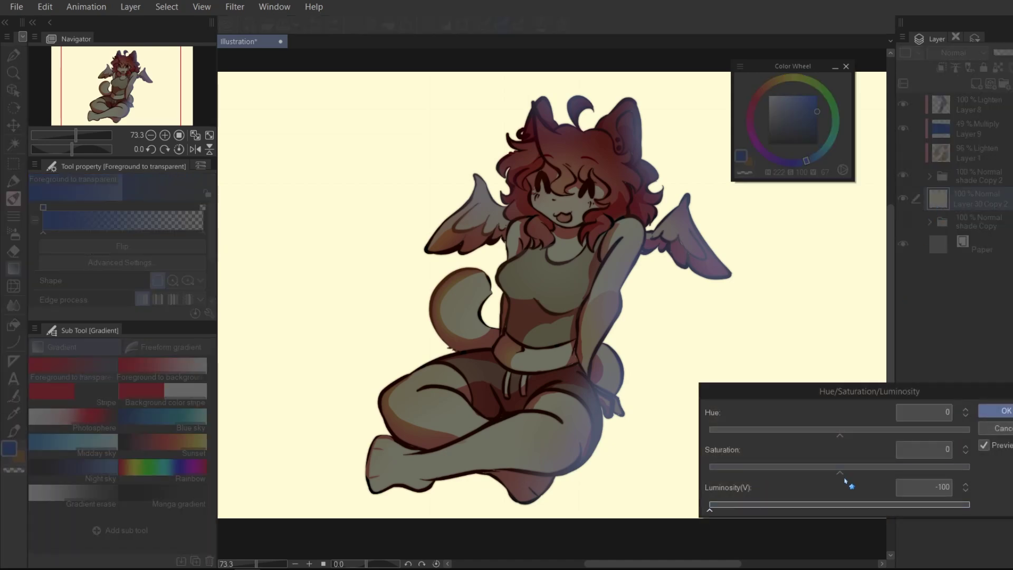
left_click(999, 411)
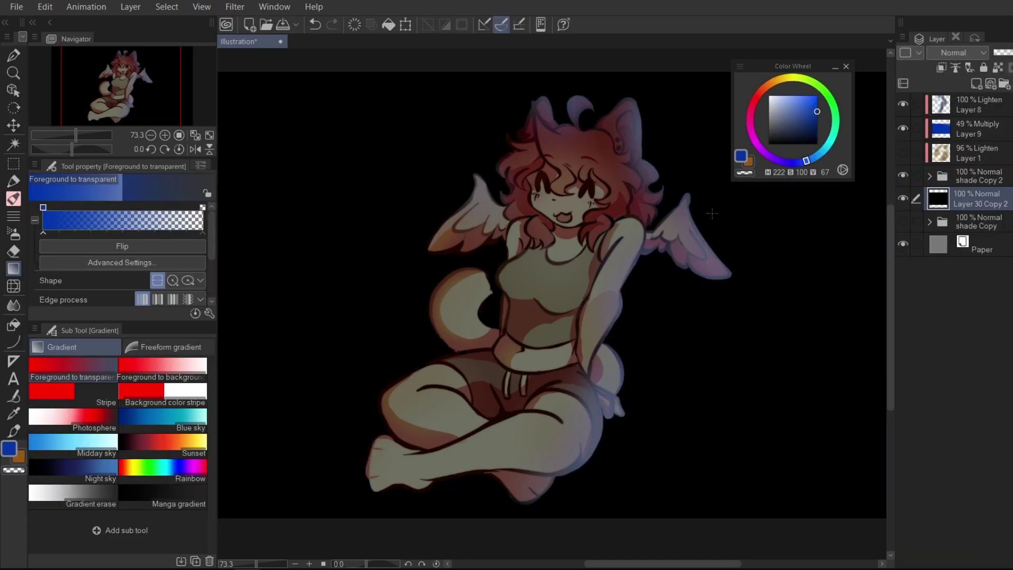
Shift Layer 8's light to magenta with Hue 112, Saturation 49 and Luminosity -24
scroll(519, 167, "down", 2)
scroll(519, 168, "up", 1)
scroll(520, 167, "up", 1)
left_click(970, 107)
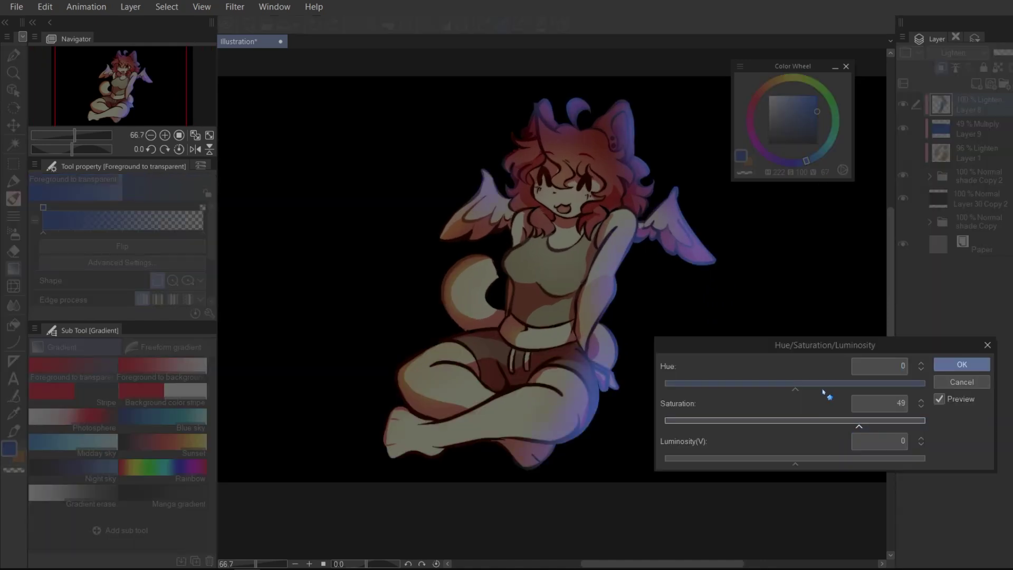
mouse_move(823, 392)
left_mouse_down()
mouse_move(878, 389)
mouse_move(723, 389)
mouse_move(784, 382)
left_mouse_up()
left_click_drag(866, 389, 905, 390)
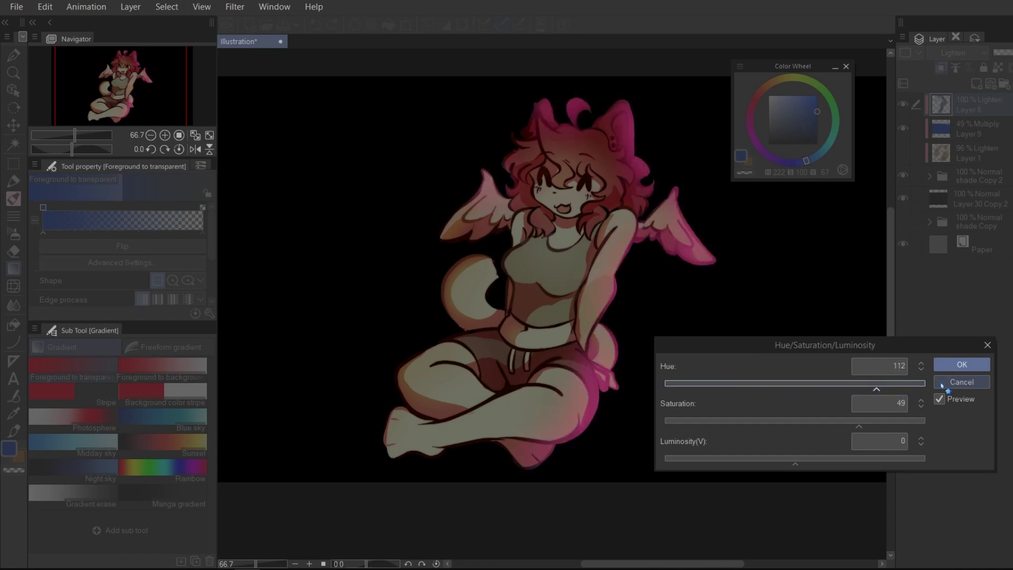
left_click(764, 458)
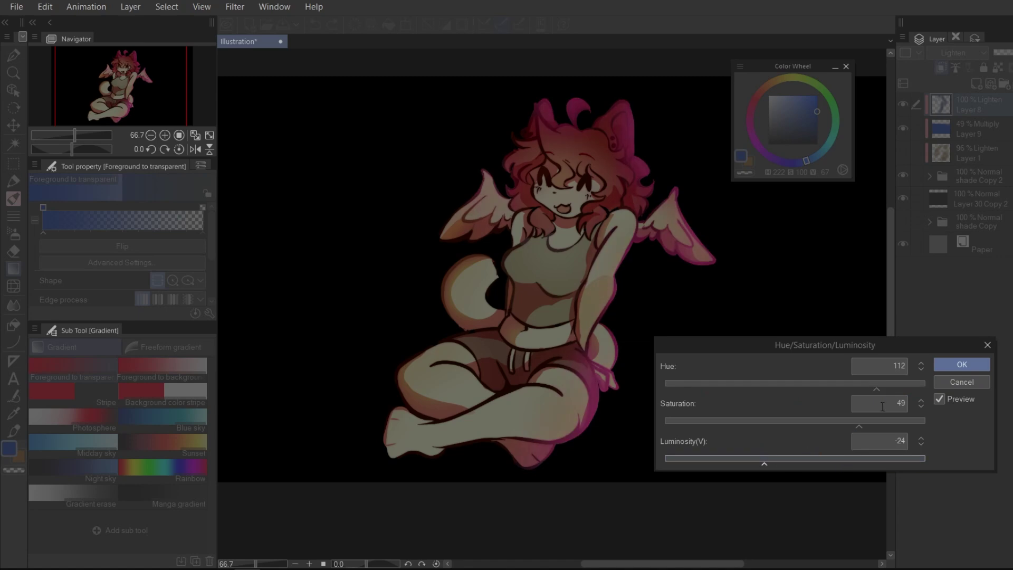
left_click(944, 370)
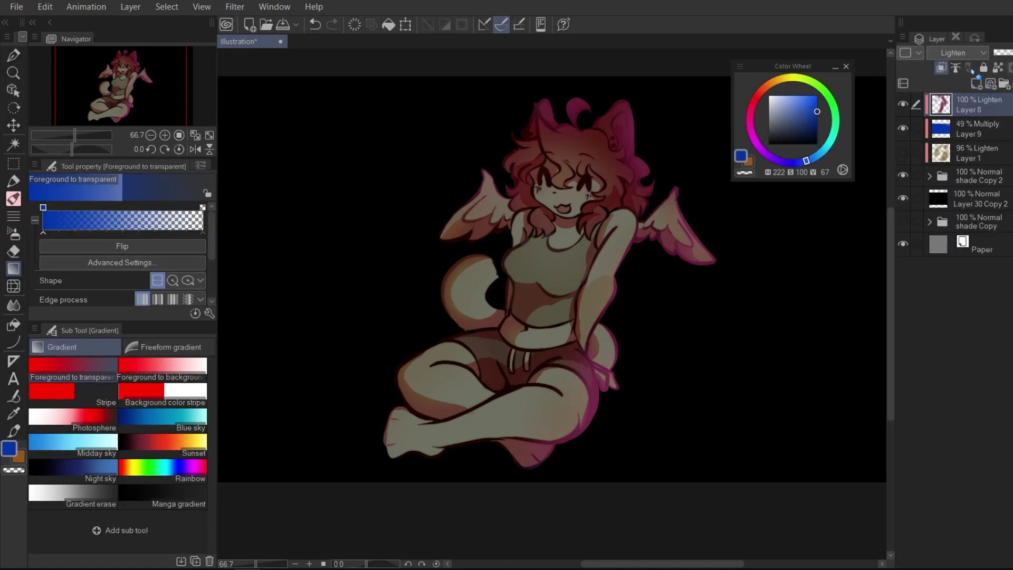
Add a clipped Darken layer above Layer 8 and try the Soft airbrush on it at brush size 548.2
left_click(989, 84)
left_click(955, 52)
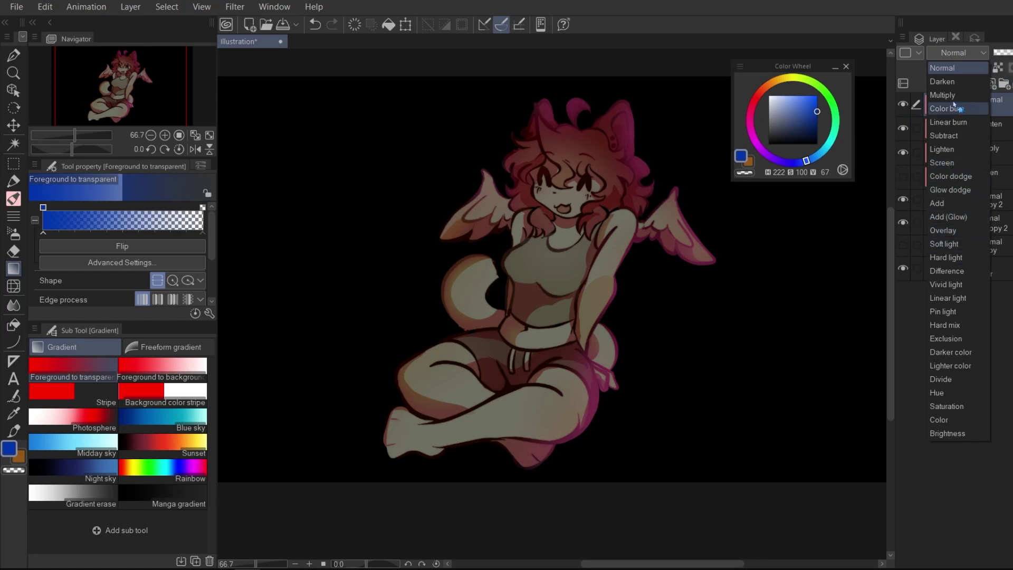
left_click(943, 82)
key("b")
left_click(140, 216)
mouse_move(464, 159)
left_mouse_down()
mouse_move(467, 199)
mouse_move(520, 132)
mouse_move(516, 42)
mouse_move(453, 125)
mouse_move(511, 441)
mouse_move(448, 401)
left_mouse_up()
key("ctrl+z")
Airbrush light blue over the character on the Darken layer, settling on H 222, S 55, V 87
left_click(790, 102)
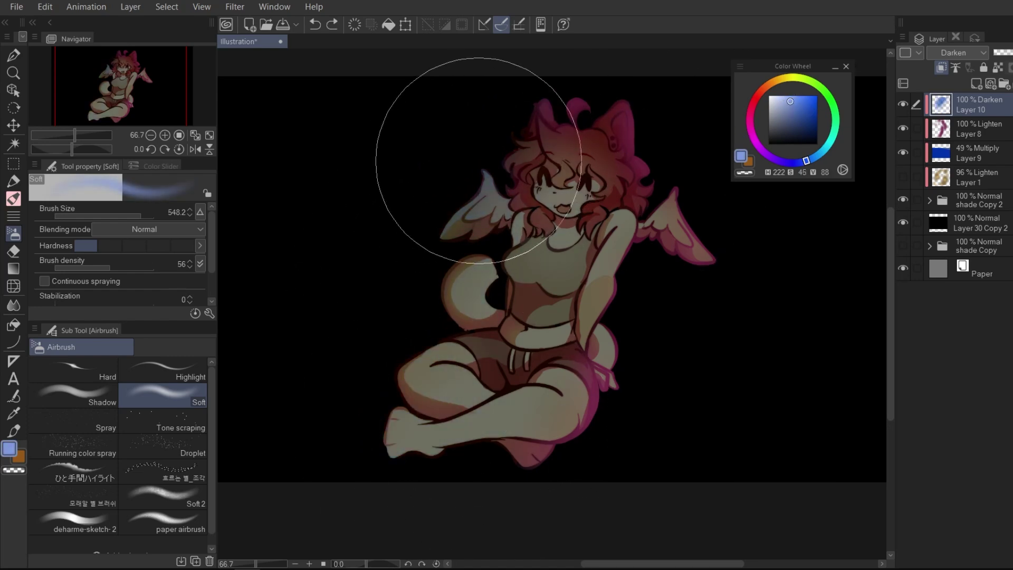
left_click(794, 96)
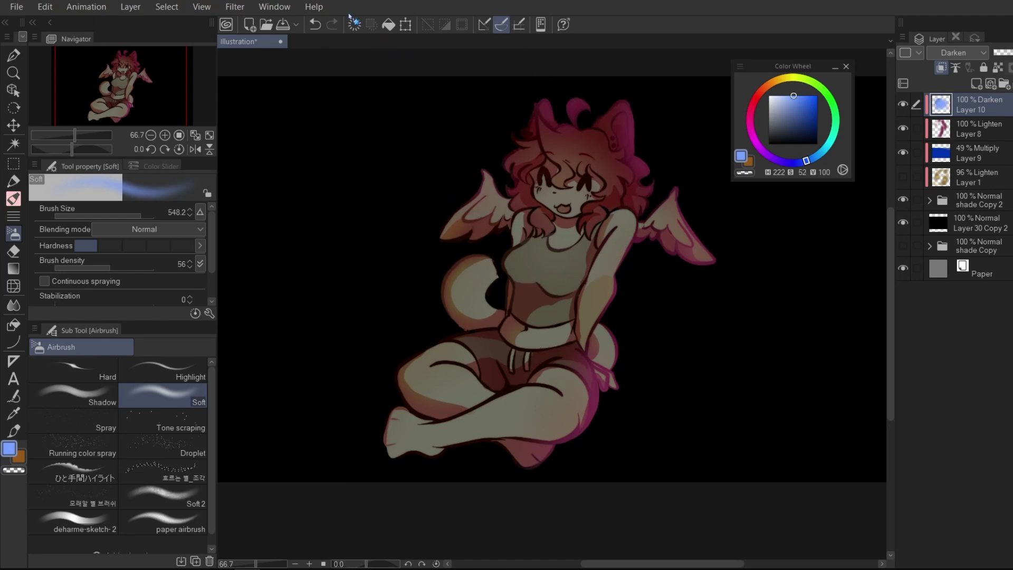
left_click(795, 102)
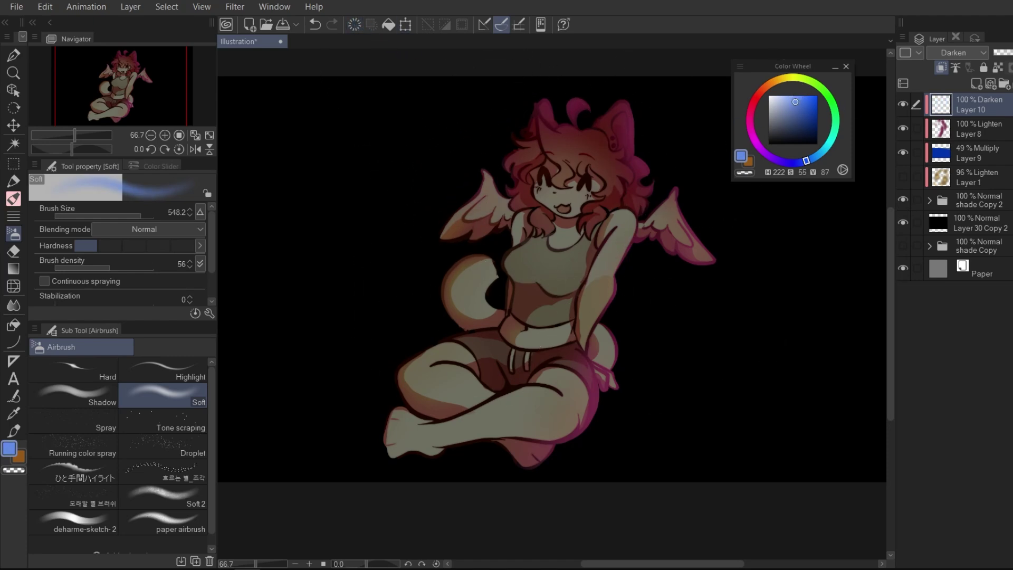
left_click_drag(619, 197, 581, 249)
key("ctrl+z")
left_click_drag(542, 138, 548, 176)
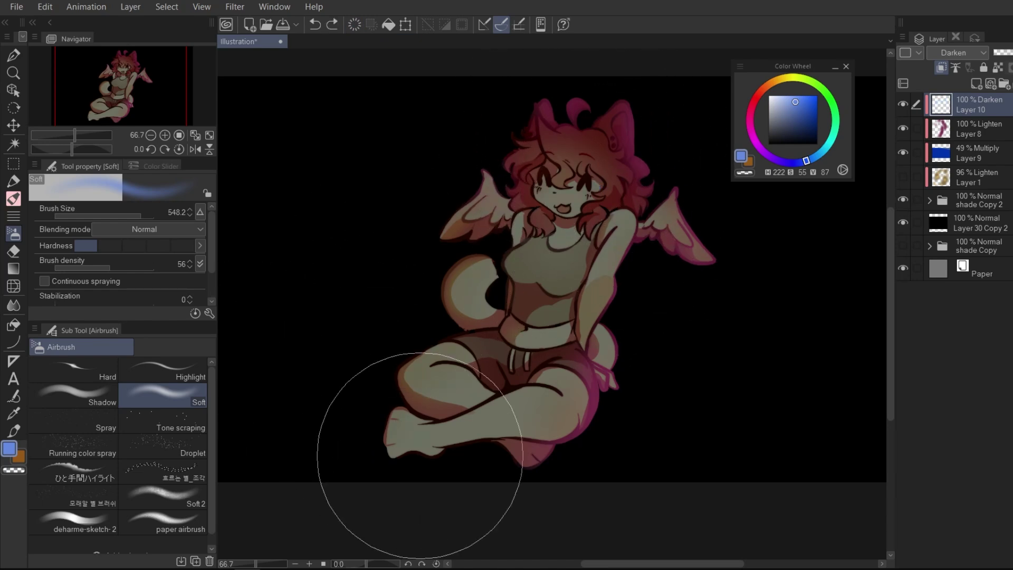
Airbrush purple, hue 273, over the character on the Darken layer and touch the bent knee with H 15, S 68, V 50 on Layer 8
left_click(770, 157)
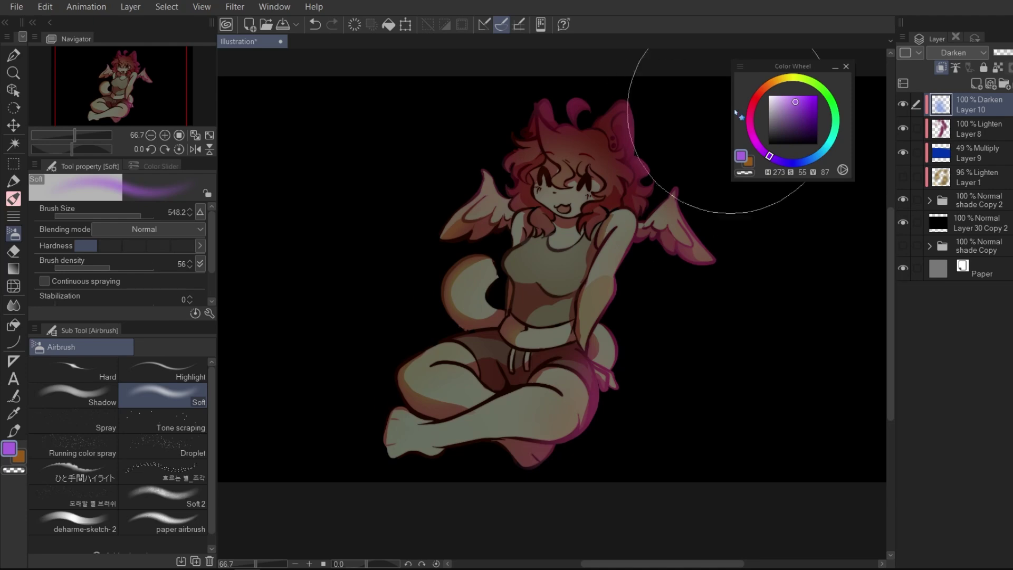
left_click(793, 110)
left_click_drag(437, 258, 506, 314)
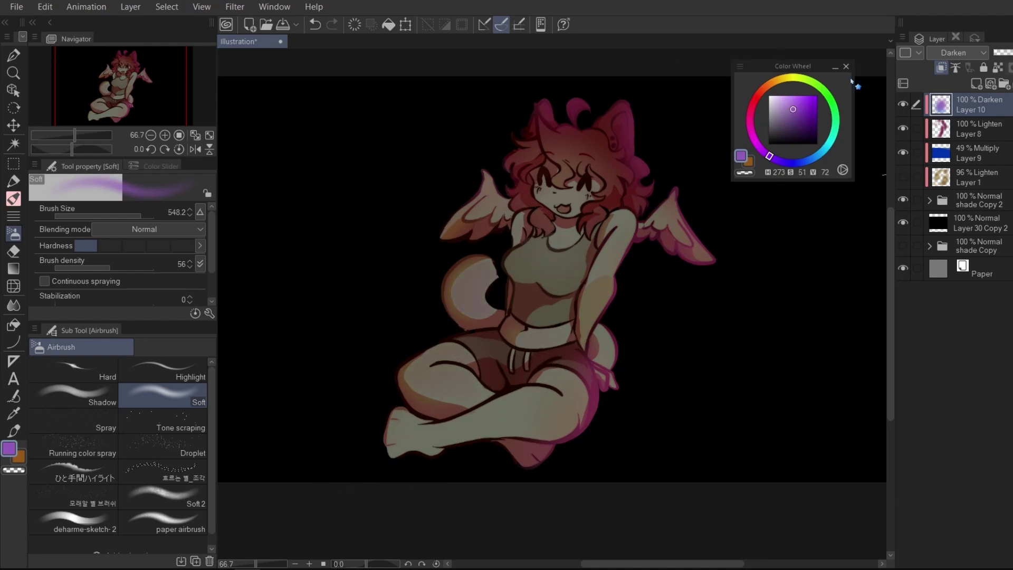
left_click_drag(528, 231, 516, 300)
left_click(808, 120)
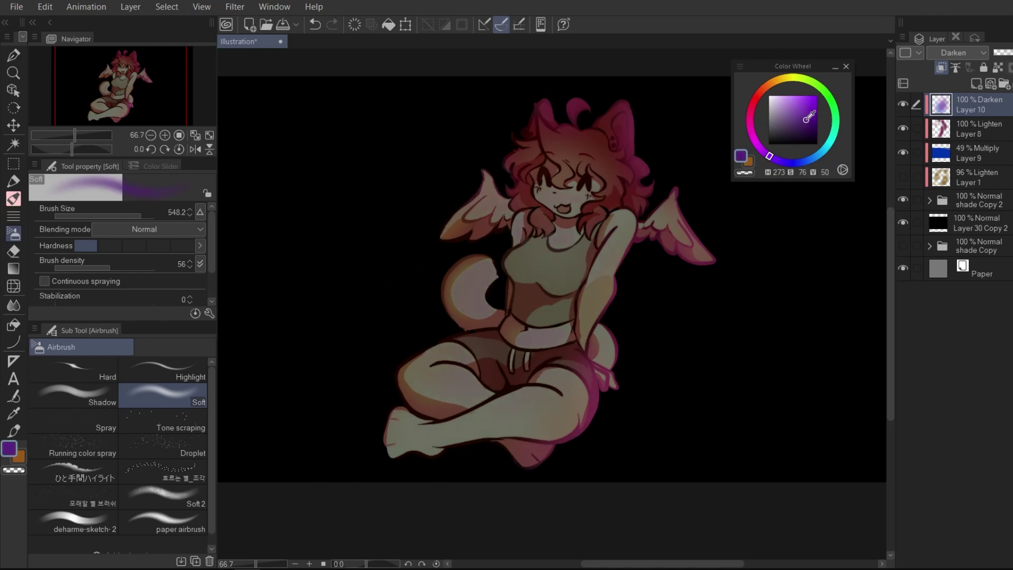
key("ctrl+z")
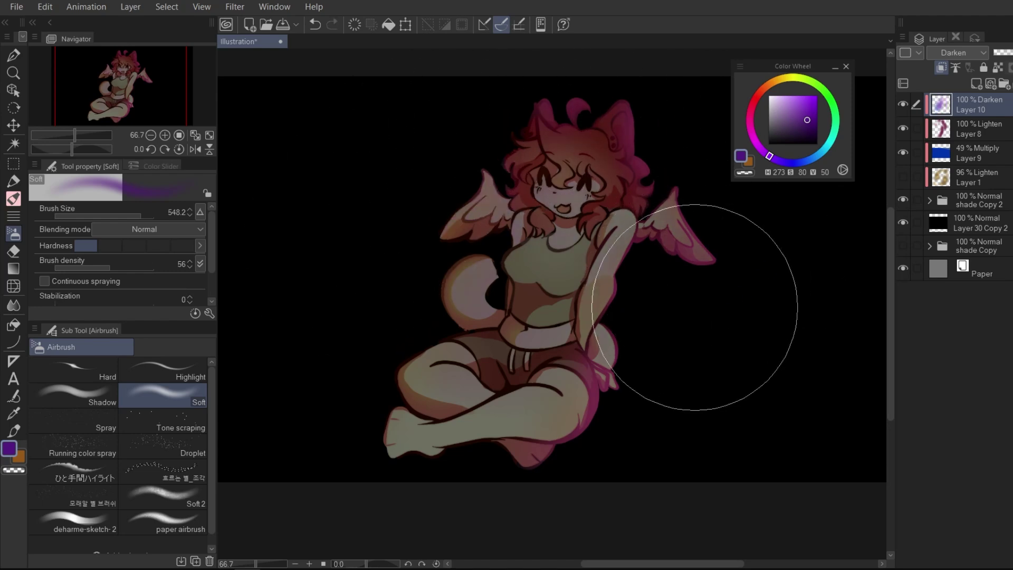
mouse_move(684, 202)
left_mouse_down()
mouse_move(696, 233)
mouse_move(692, 294)
left_mouse_up()
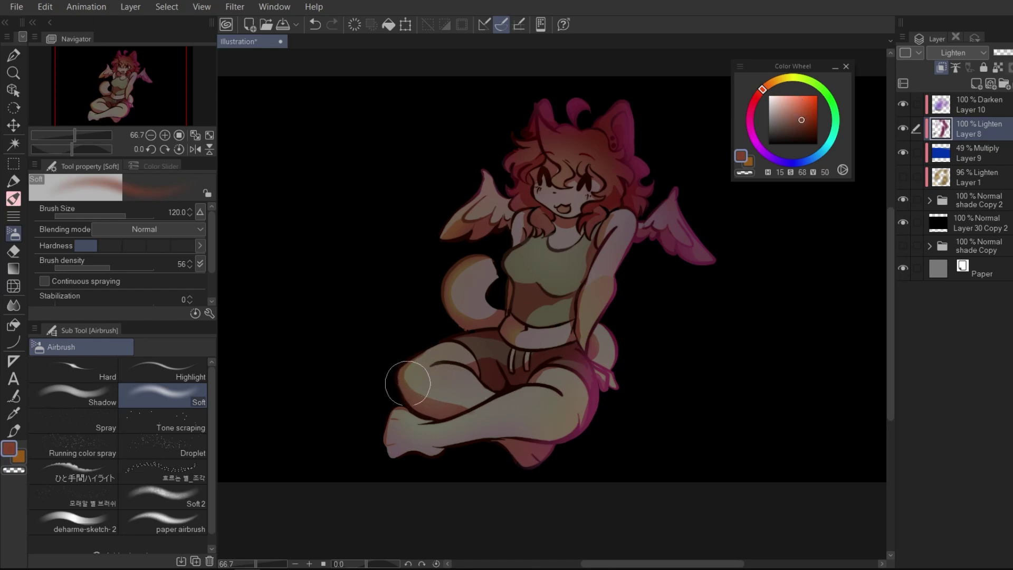
left_click_drag(445, 392, 458, 368)
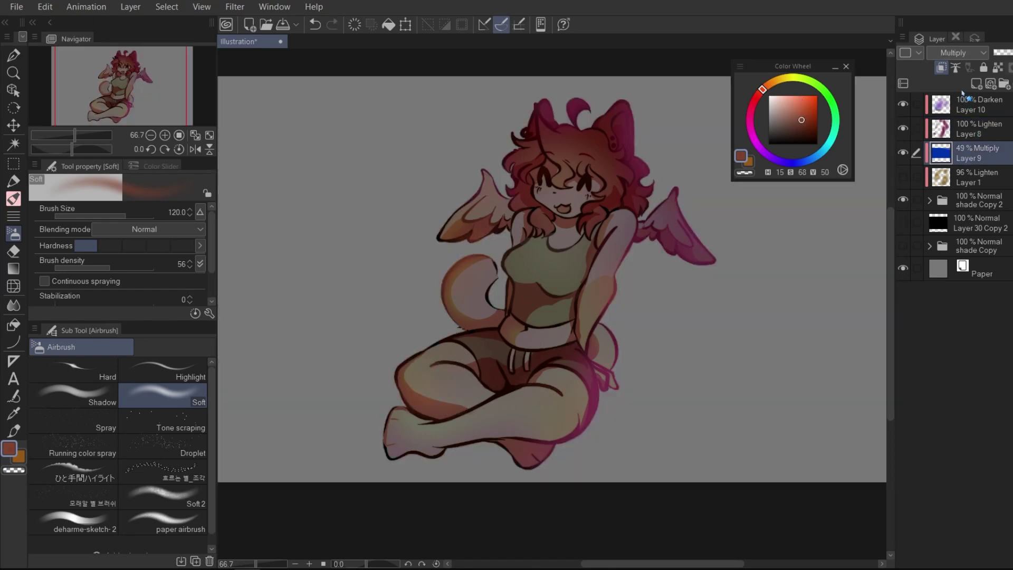
Set Multiply Layer 9 to 29% opacity and recolour it with Hue 105 and Luminosity 18
left_click_drag(1006, 53, 1004, 52)
key("ctrl+u")
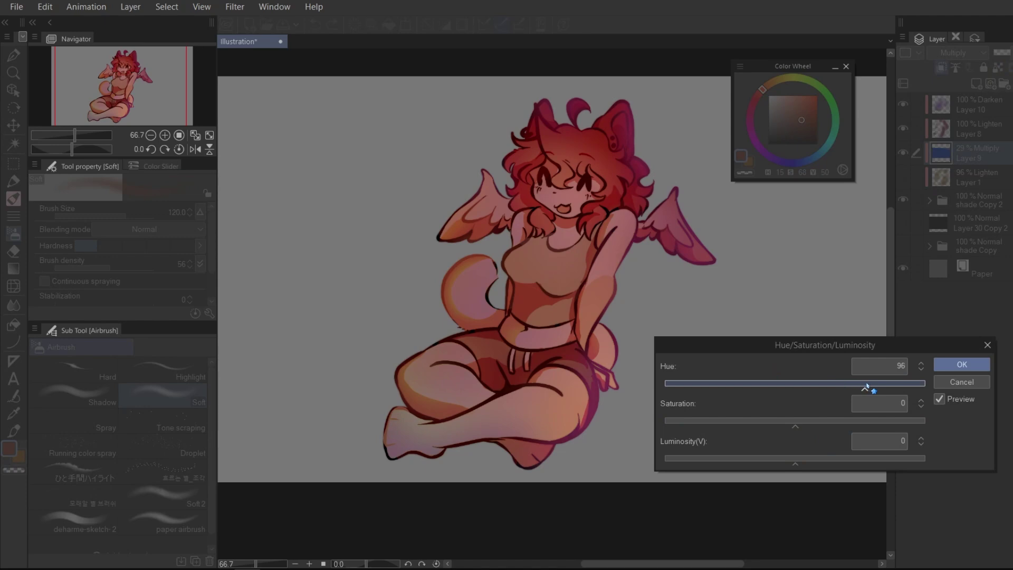
left_click(822, 459)
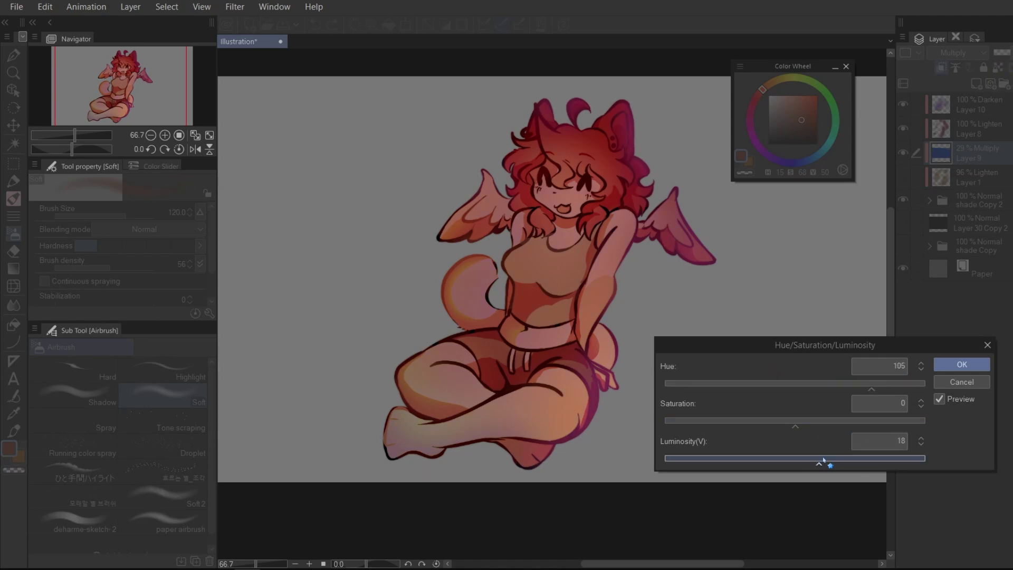
left_click(961, 364)
Compare the artwork with Layers 8 and 10 hidden and shown, and set Darken Layer 10's opacity to 42%
left_click(901, 135)
left_click(901, 134)
left_click(904, 104)
left_click(904, 104)
left_click(904, 104)
left_click(918, 108)
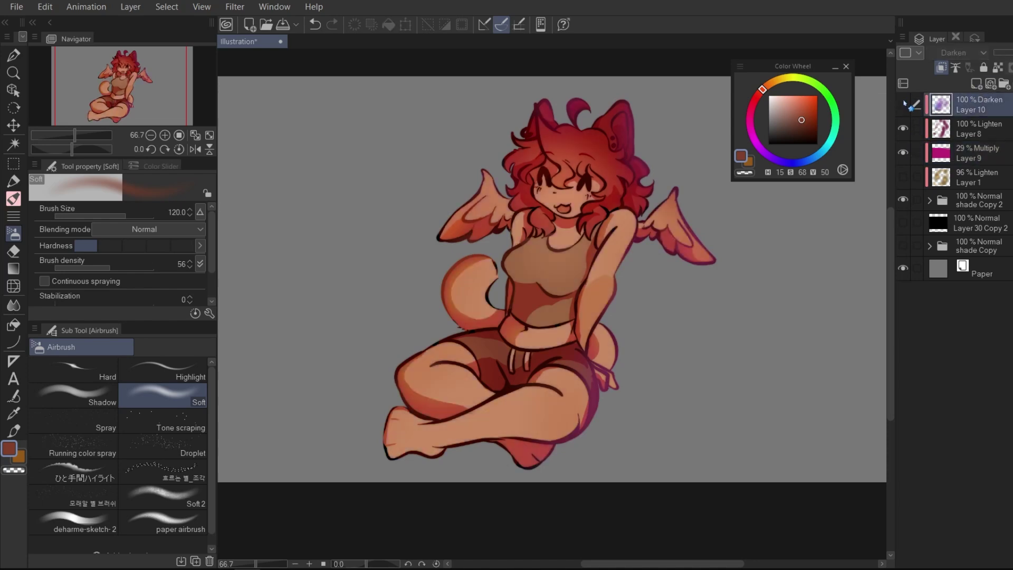
left_click(904, 104)
left_click(1011, 53)
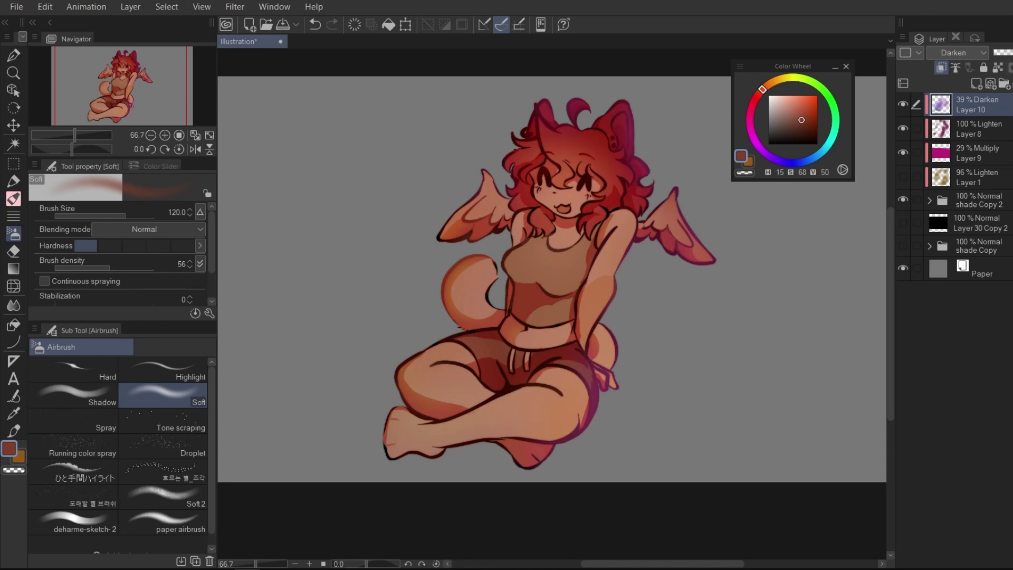
mouse_move(1010, 53)
left_mouse_down()
mouse_move(995, 55)
mouse_move(1009, 52)
left_mouse_up()
Add a clipped Color dodge layer above Layer 10 and set the Soft airbrush to H 40, S 69, V 79 at size 330.4
left_click(976, 84)
left_click(966, 53)
left_click(970, 177)
mouse_move(562, 185)
left_mouse_down()
mouse_move(542, 200)
mouse_move(556, 206)
left_mouse_up()
key("ctrl+z")
left_click(777, 80)
left_click(802, 105)
left_click(136, 216)
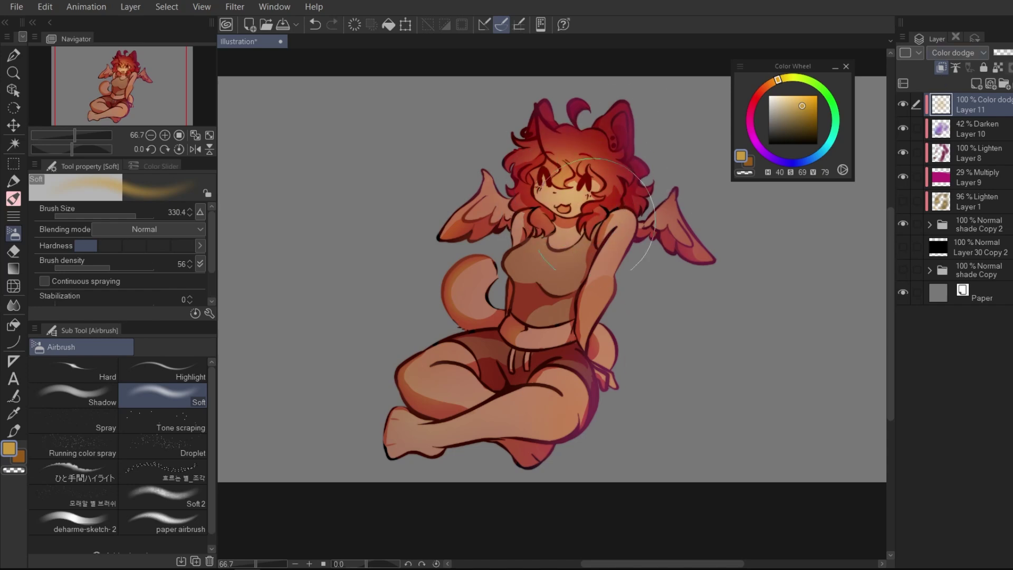
Airbrush a golden glow over the character's face, hair, torso and legs on the Color dodge layer
left_click_drag(563, 176, 558, 256)
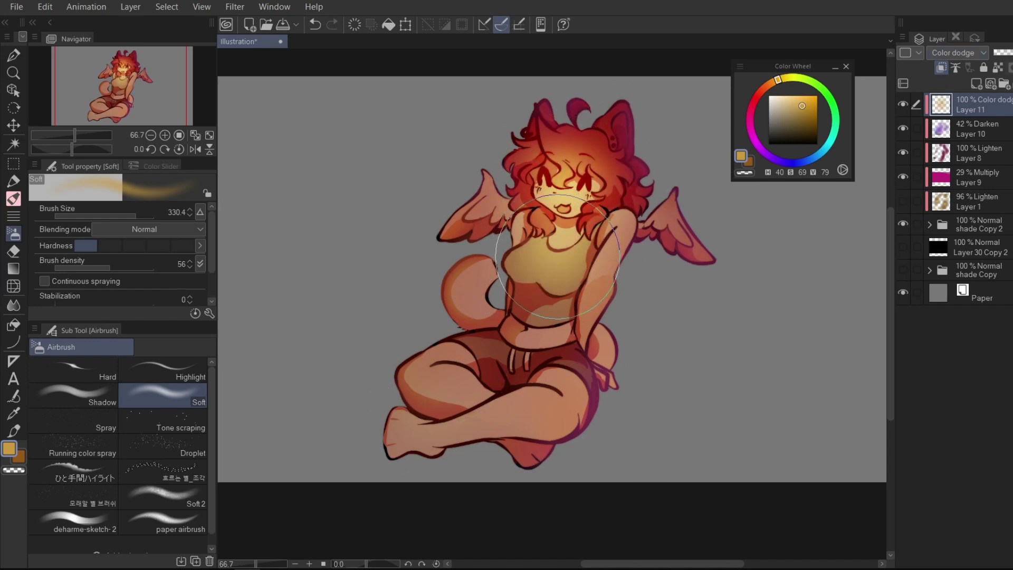
left_click_drag(584, 158, 565, 201)
mouse_move(536, 356)
left_mouse_down()
mouse_move(467, 381)
mouse_move(549, 356)
mouse_move(550, 306)
mouse_move(548, 369)
mouse_move(533, 298)
left_mouse_up()
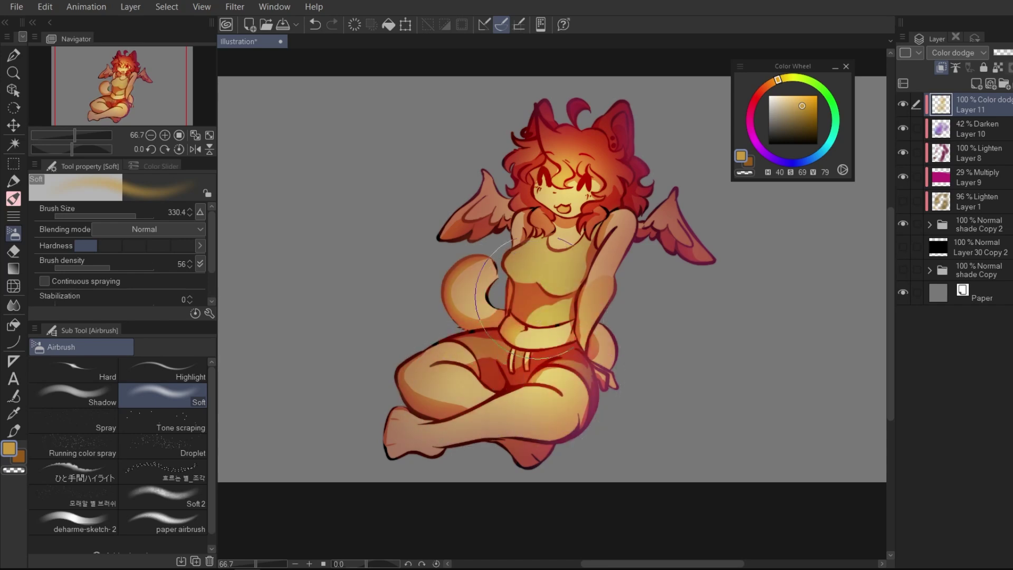
Lower the Color dodge layer's opacity to 61% and move it below Lighten Layer 8
left_click_drag(1011, 54, 1009, 64)
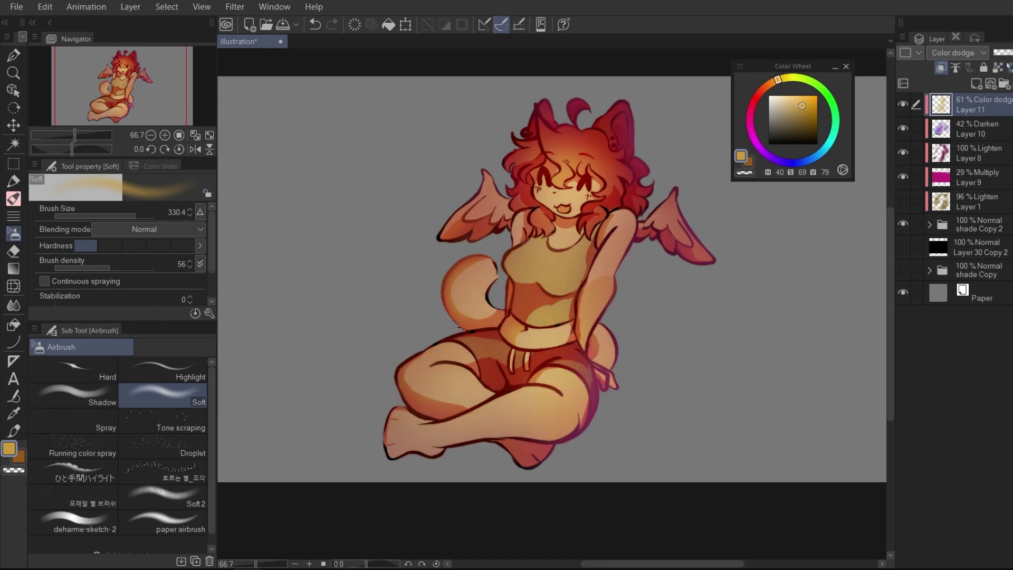
left_click_drag(954, 132, 950, 102)
left_click_drag(946, 154, 945, 125)
Add an unclipped Lighten layer above Layer 10 and ready the Marker pen at size 548.2
left_click(974, 113)
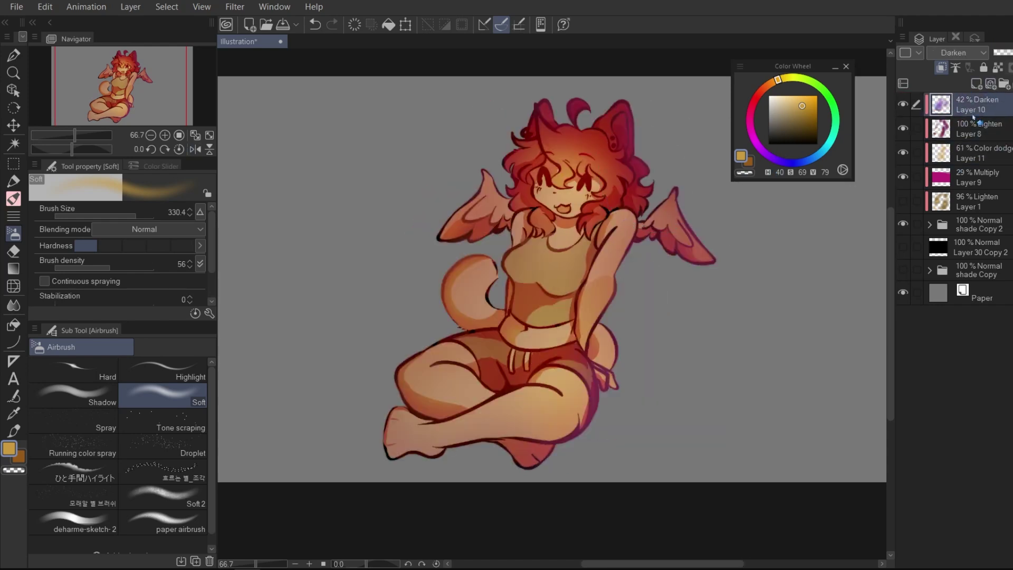
left_click(977, 84)
left_click(956, 53)
left_click(950, 150)
left_click(13, 181)
left_click(145, 217)
left_click_drag(145, 216, 142, 216)
Cover the character on Lighten Layer 12 with the sampled dark line colour H 357, S 99, V 22, brightening it to S 100, V 35
scroll(514, 182, "up", 2)
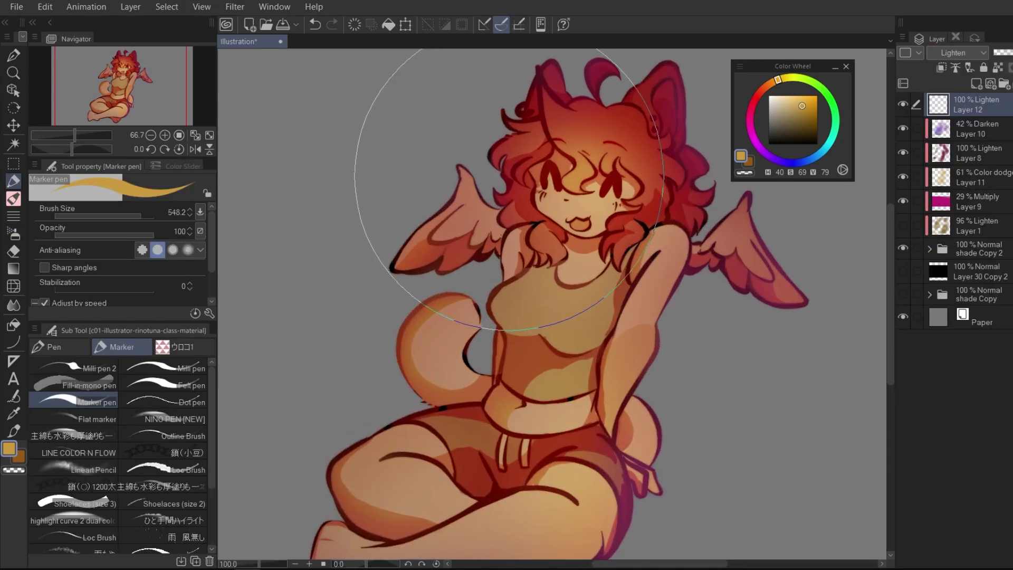
scroll(652, 241, "up", 2)
scroll(632, 255, "up", 1)
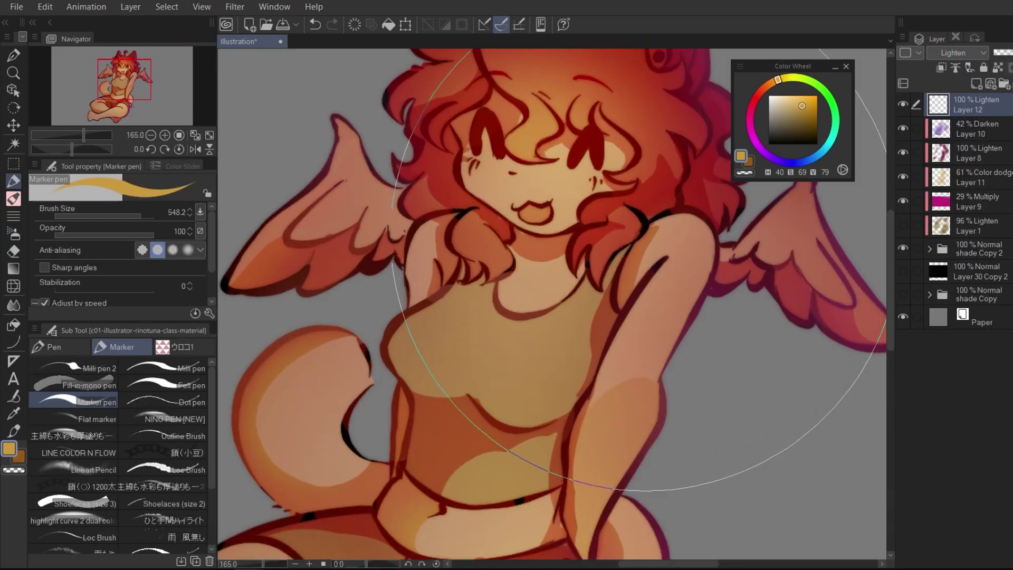
scroll(633, 235, "down", 3)
scroll(671, 156, "up", 1)
left_click(673, 154, "alt")
left_click(678, 157, "alt")
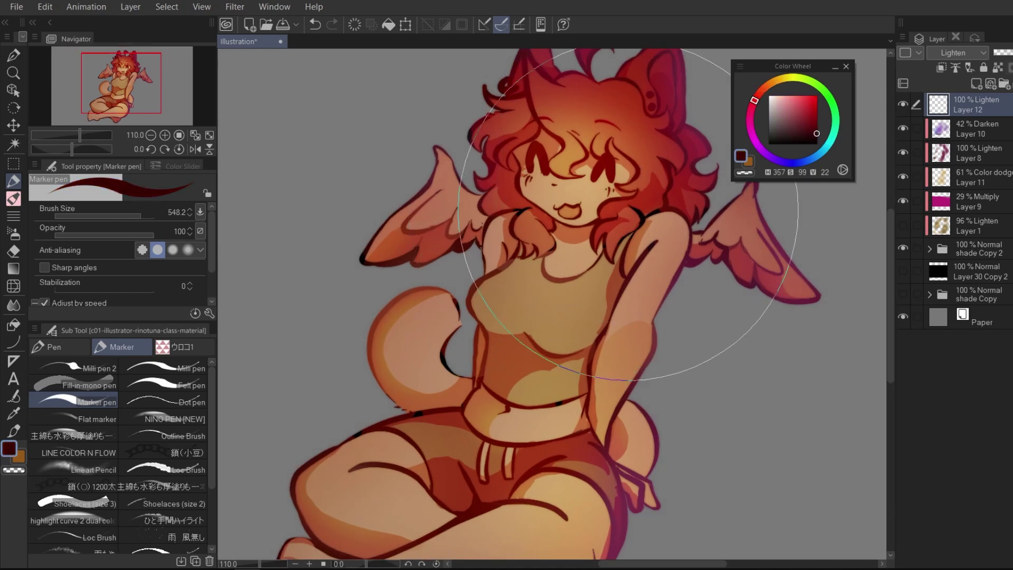
scroll(598, 191, "down", 1)
mouse_move(584, 188)
left_mouse_down()
mouse_move(569, 171)
mouse_move(589, 255)
left_mouse_up()
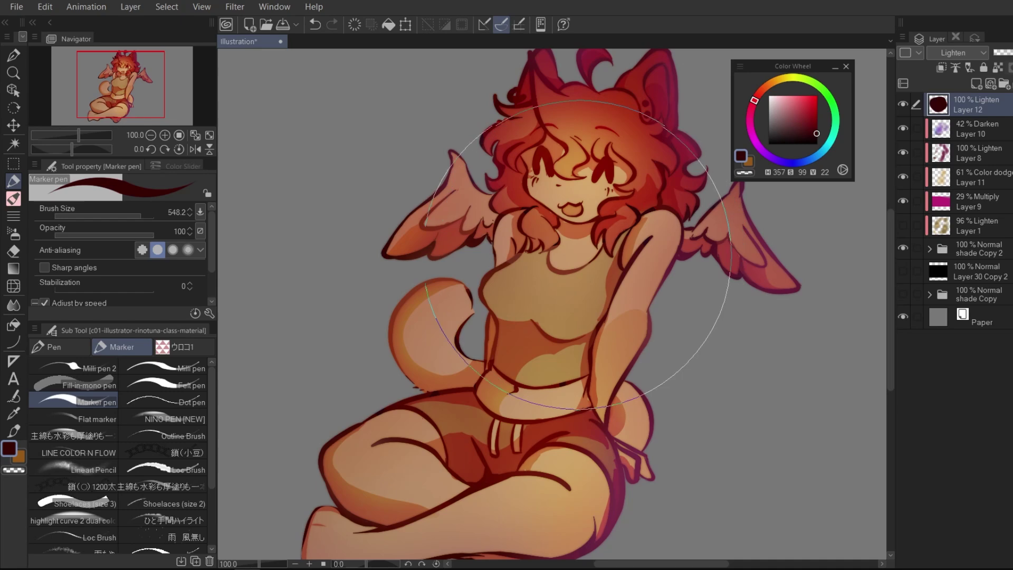
scroll(522, 159, "down", 2)
scroll(530, 137, "up", 1)
left_click(817, 127)
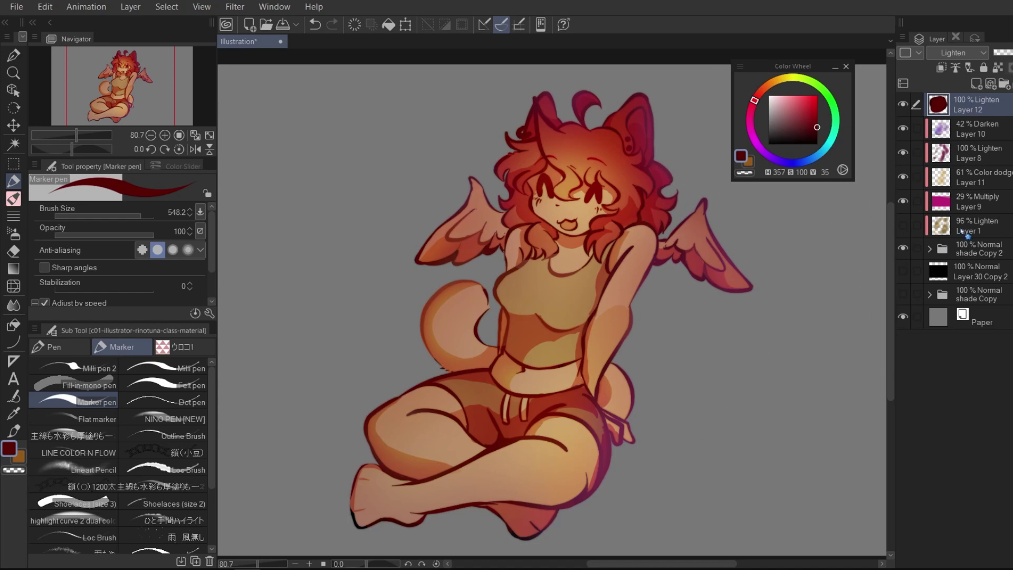
Examine the layers inside the shade Copy 2 folder and its lines Copy 2 subfolder
left_click(930, 250)
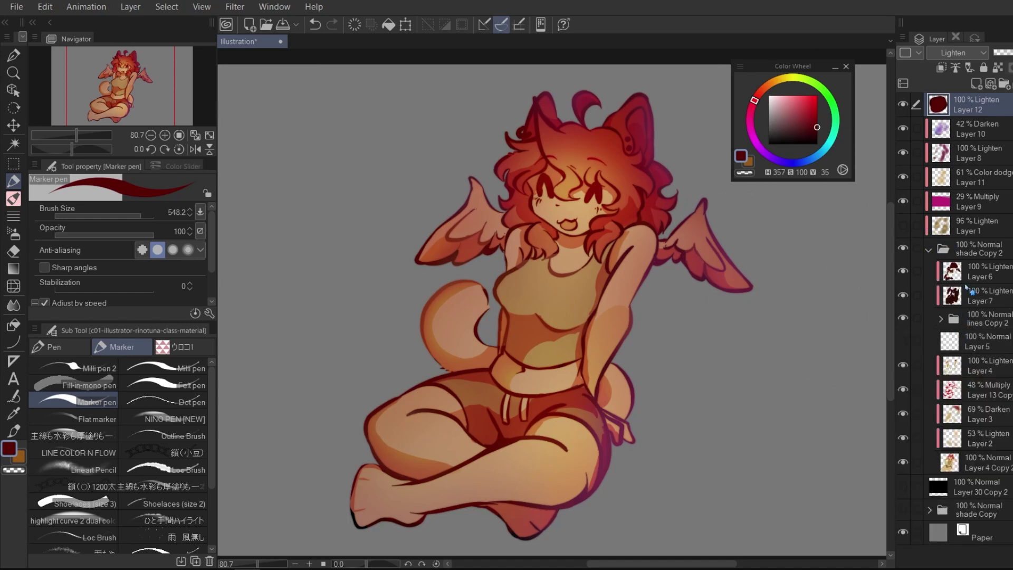
left_click(966, 291)
left_click(941, 318)
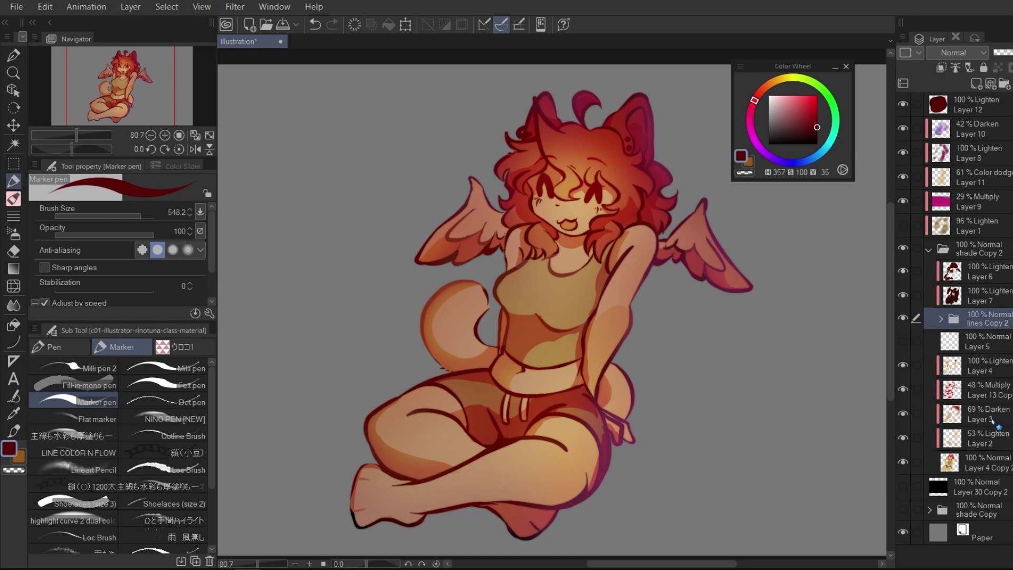
left_click(992, 421)
left_click(949, 341)
left_click(941, 319)
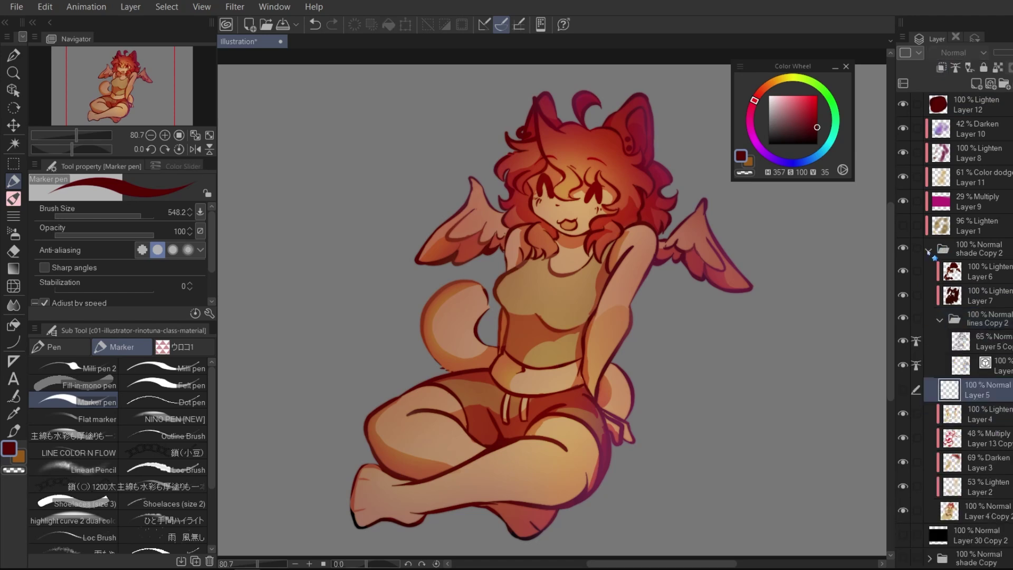
left_click(929, 252)
Clip Layer 12, add a clipped Lighten layer above it and airbrush blue, green and orange tints with the Soft brush at size 859.9
left_click(976, 104)
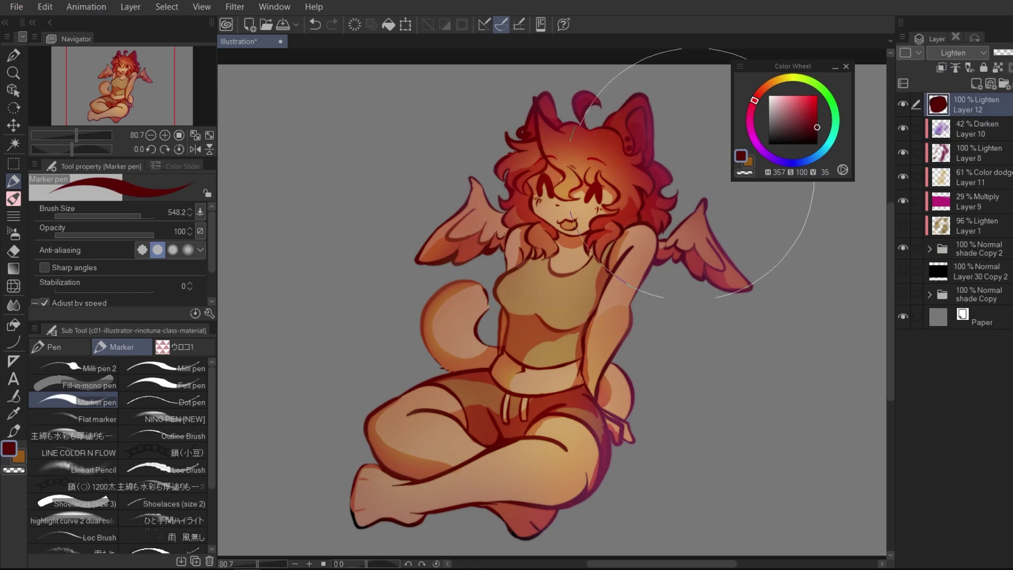
scroll(632, 284, "down", 1)
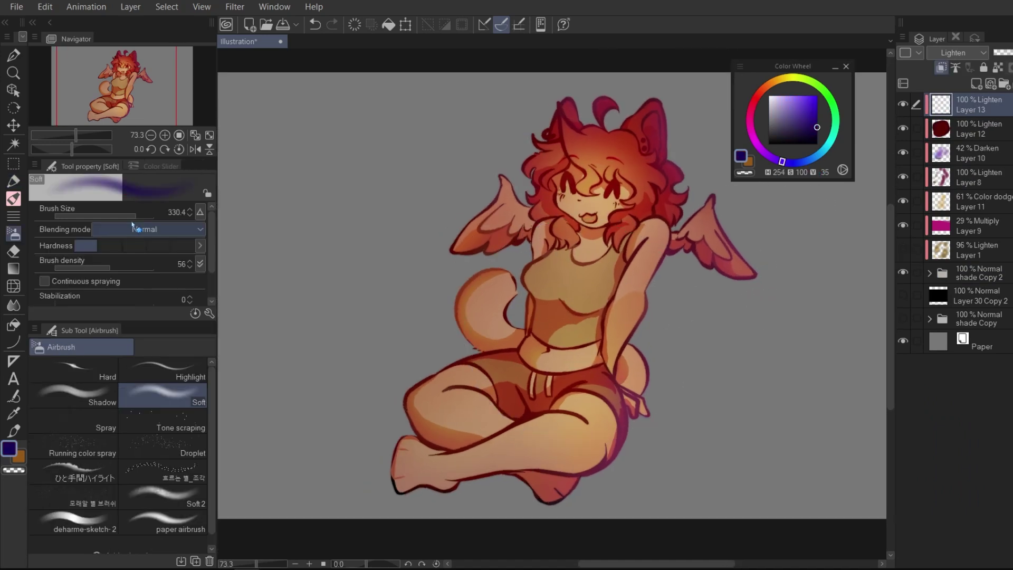
mouse_move(374, 241)
left_mouse_down()
mouse_move(475, 203)
mouse_move(388, 241)
left_mouse_up()
left_click(816, 87)
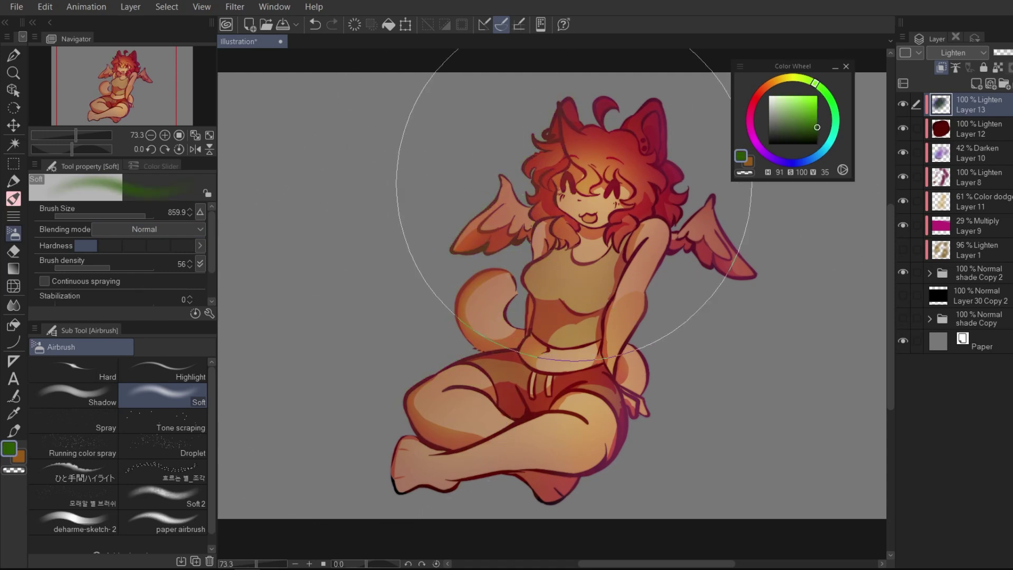
left_click(795, 79)
mouse_move(474, 219)
left_mouse_down()
mouse_move(443, 248)
mouse_move(453, 292)
left_mouse_up()
Airbrush teal over the character on Layer 13, using H 181, S 100, V 35 and V 65, and show the black background layer
left_click(757, 99)
left_click(829, 142)
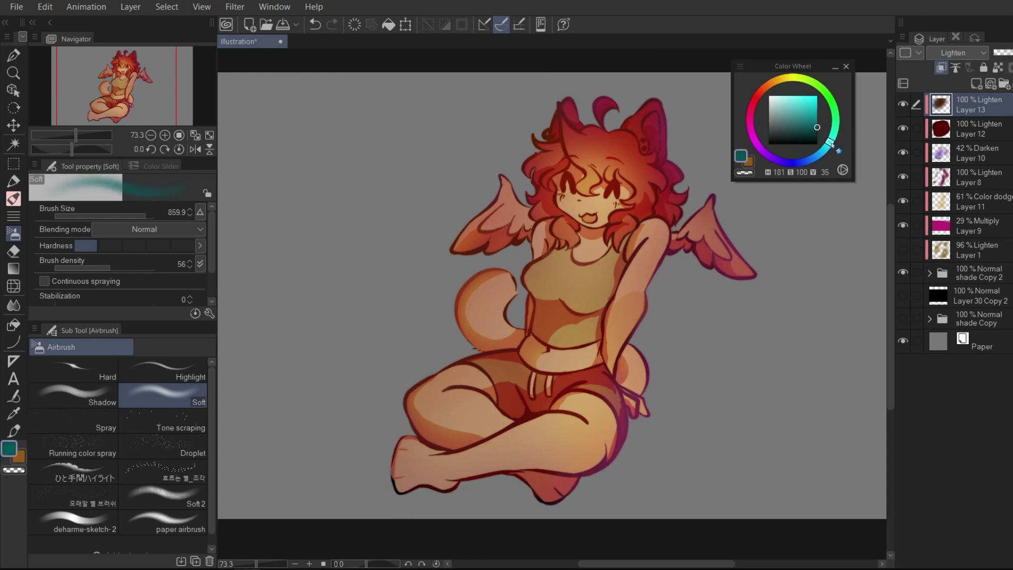
mouse_move(441, 348)
left_mouse_down()
mouse_move(590, 214)
mouse_move(578, 177)
left_mouse_up()
left_click(816, 112)
mouse_move(607, 137)
left_mouse_down()
mouse_move(418, 181)
mouse_move(640, 327)
mouse_move(701, 339)
mouse_move(401, 386)
left_mouse_up()
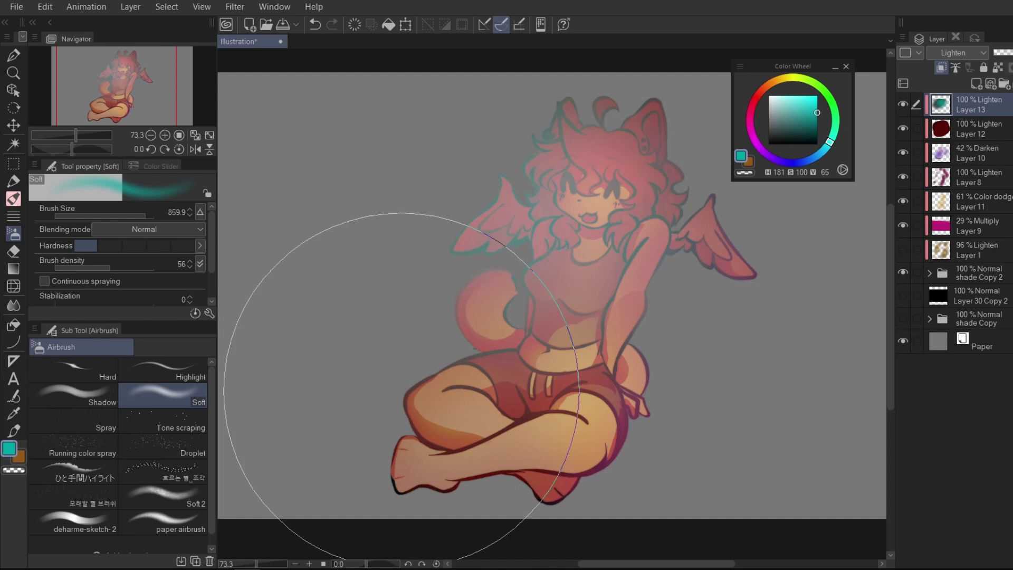
left_click(903, 296)
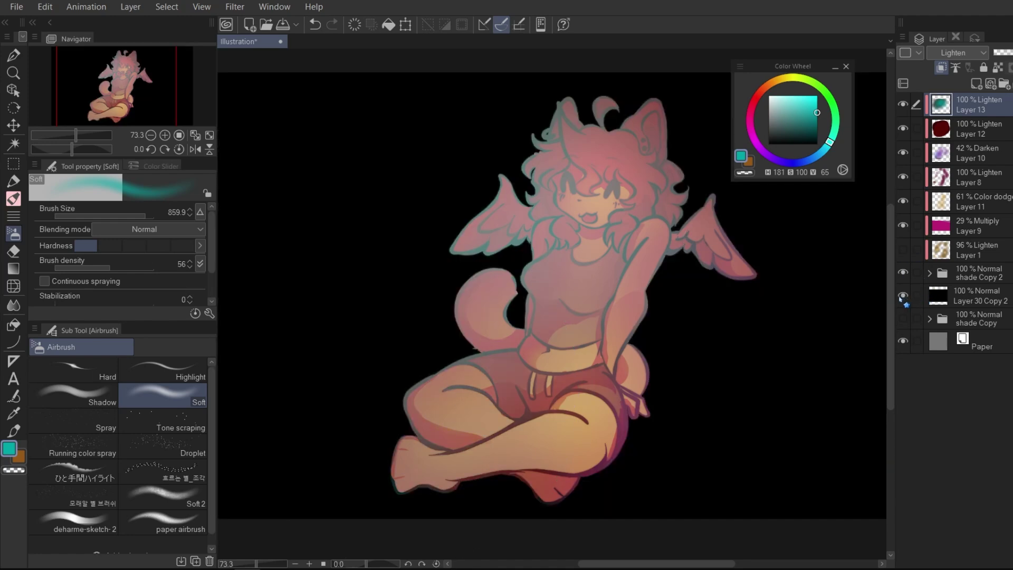
Undo the last two changes on Layer 13, set its opacity to 32% and choose teal H 181, S 100, V 35
key("ctrl+z")
key("ctrl+z")
left_click(1010, 53)
left_click(816, 127)
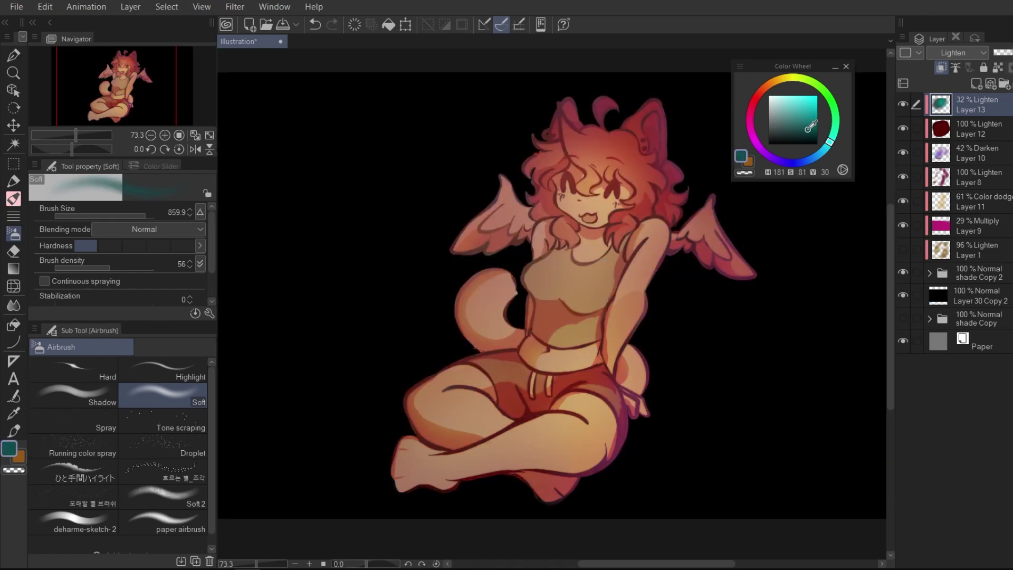
Compare the character with and without the black background Layer 30 Copy 2 and leave that layer hidden
left_click(903, 295)
left_click(903, 294)
left_click(970, 291)
left_click(904, 295)
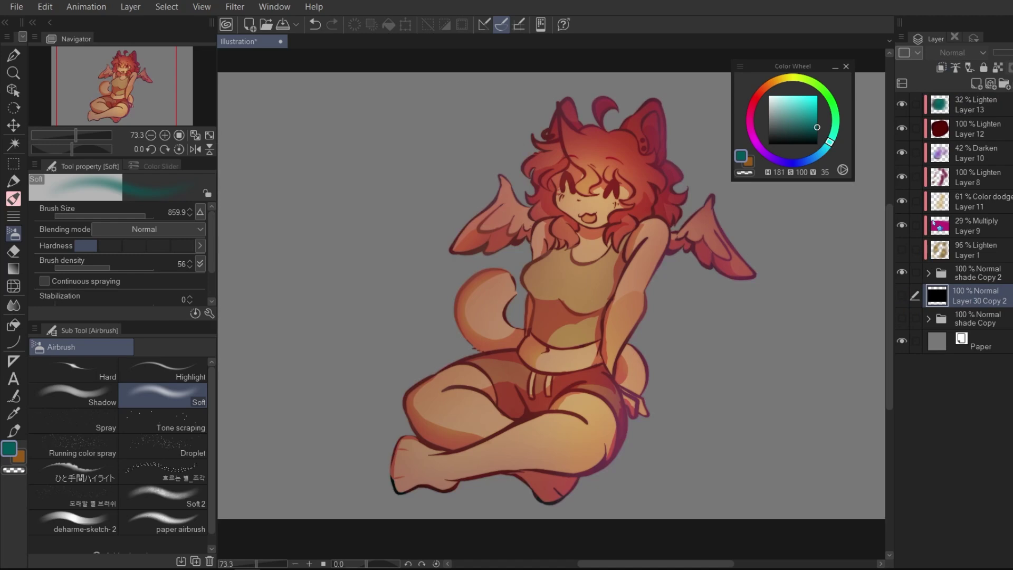
Examine the layers inside the shade Copy 2 folder and compare the character with Lighten Layer 1 shown and hidden
left_click(943, 206)
left_click(958, 270)
left_click(929, 273)
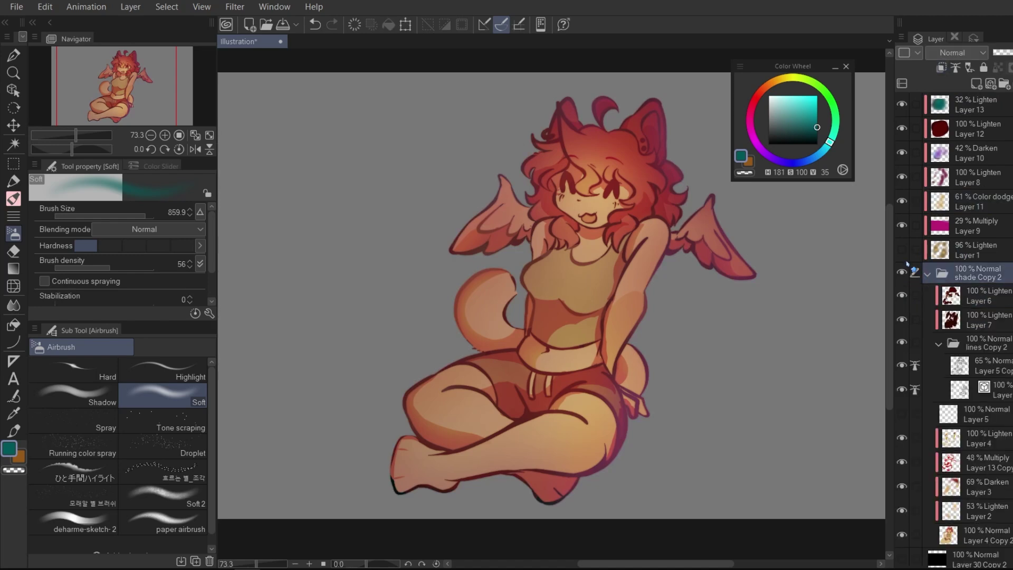
left_click(902, 249)
left_click(901, 249)
left_click(950, 250)
scroll(969, 257, "down", 2)
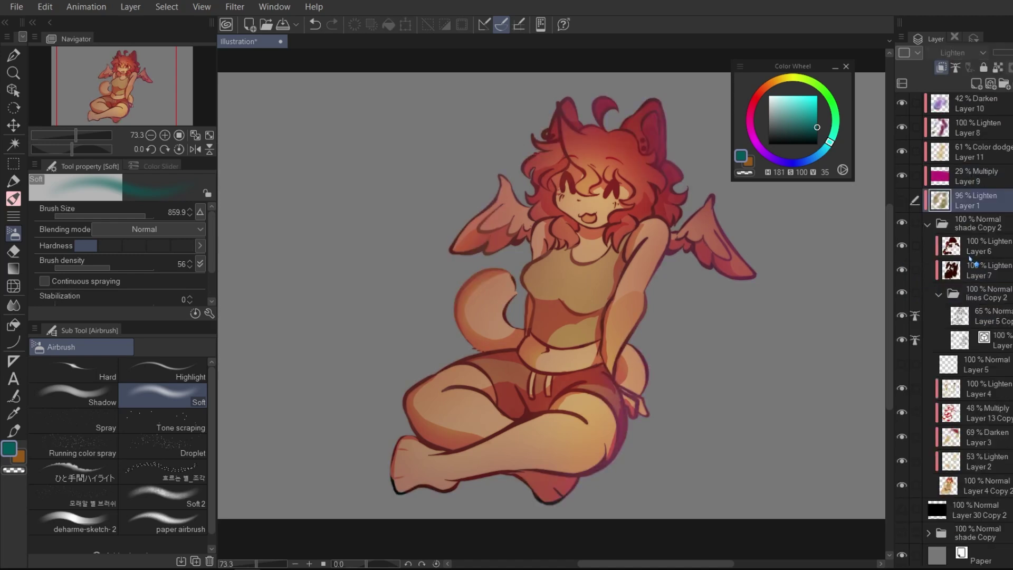
left_click(980, 348)
Collapse the shade Copy 2 folder and hide the 29% Multiply Layer 9
left_click(928, 225)
left_click(942, 227)
left_click(902, 227)
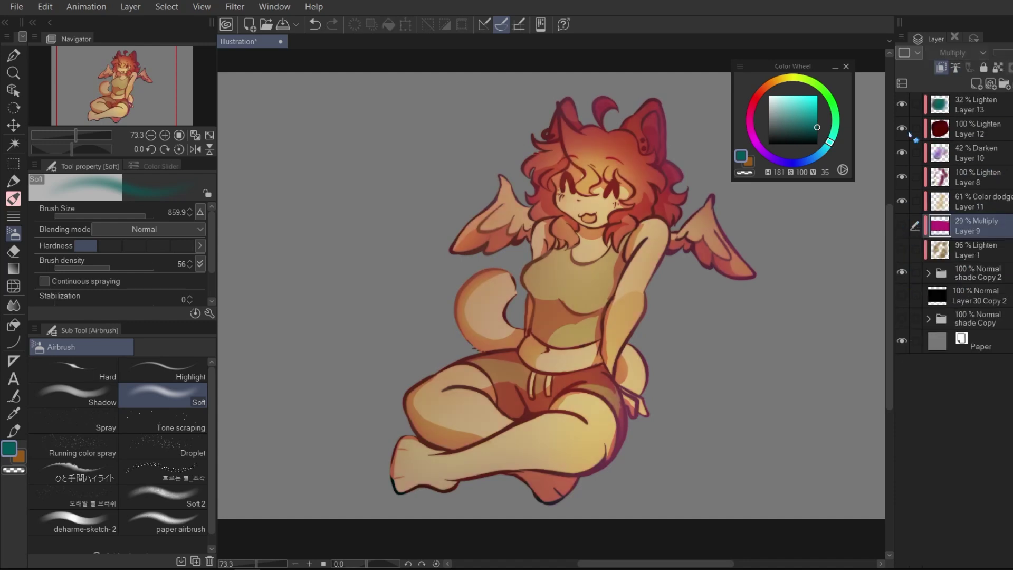
Review the clipped lighting layers, comparing the character with Lighten Layer 8 and Darken Layer 10 shown and hidden
left_click(956, 126)
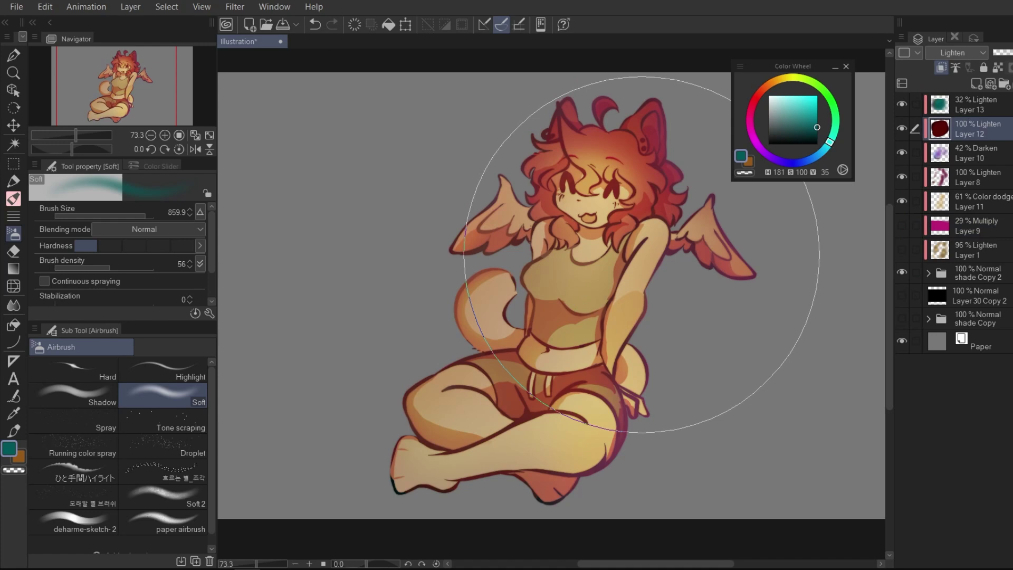
left_click(927, 201)
left_click(901, 178)
left_click(902, 153)
left_click(902, 153)
left_click(915, 178)
left_click(902, 178)
left_click(942, 160)
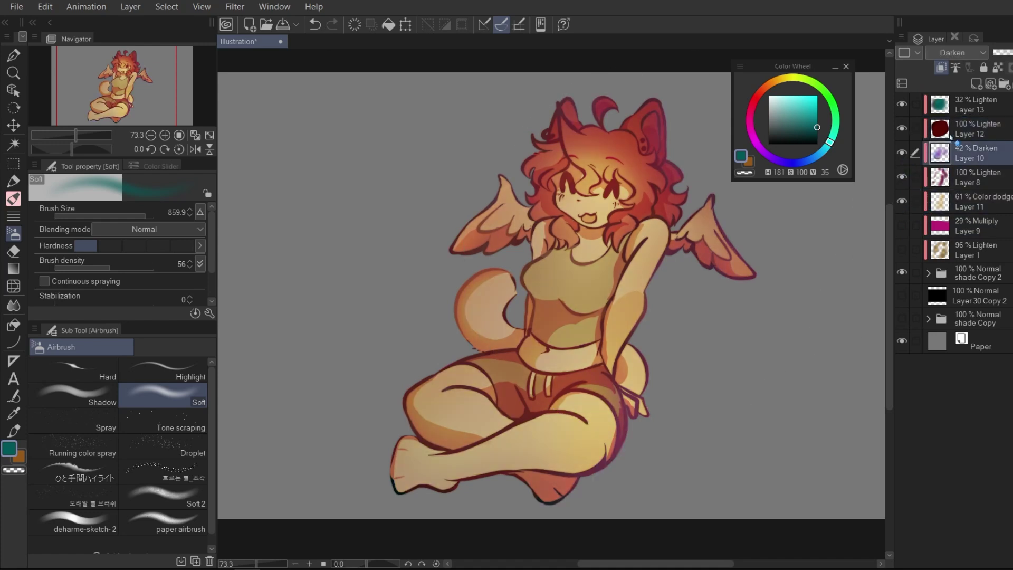
left_click(949, 133)
left_click(979, 259)
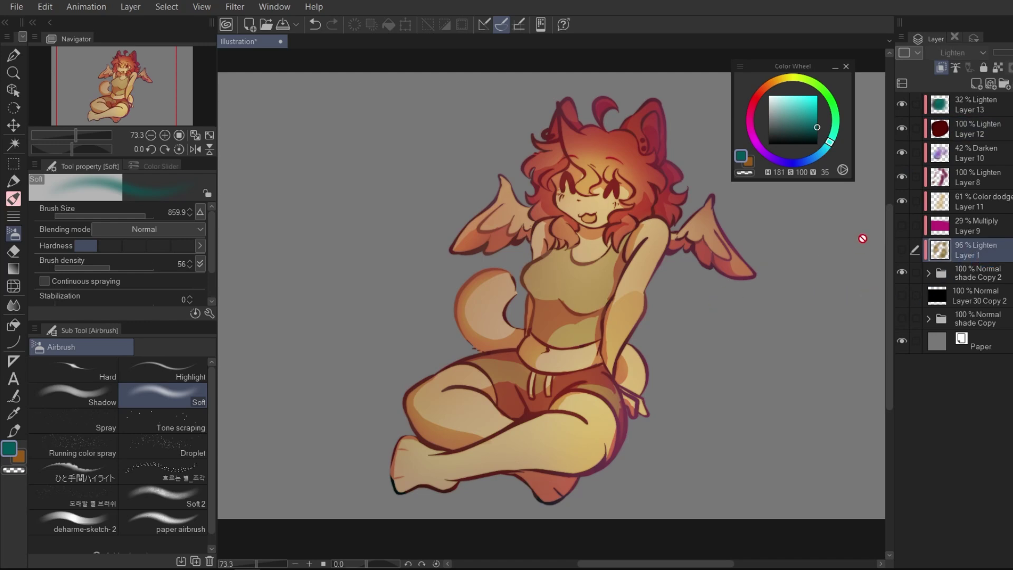
left_click(976, 153)
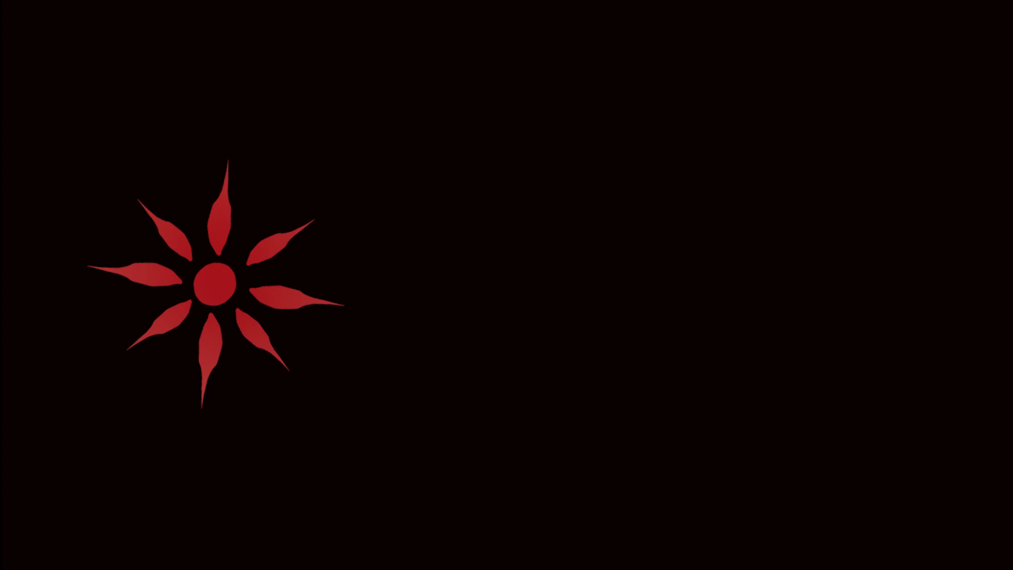